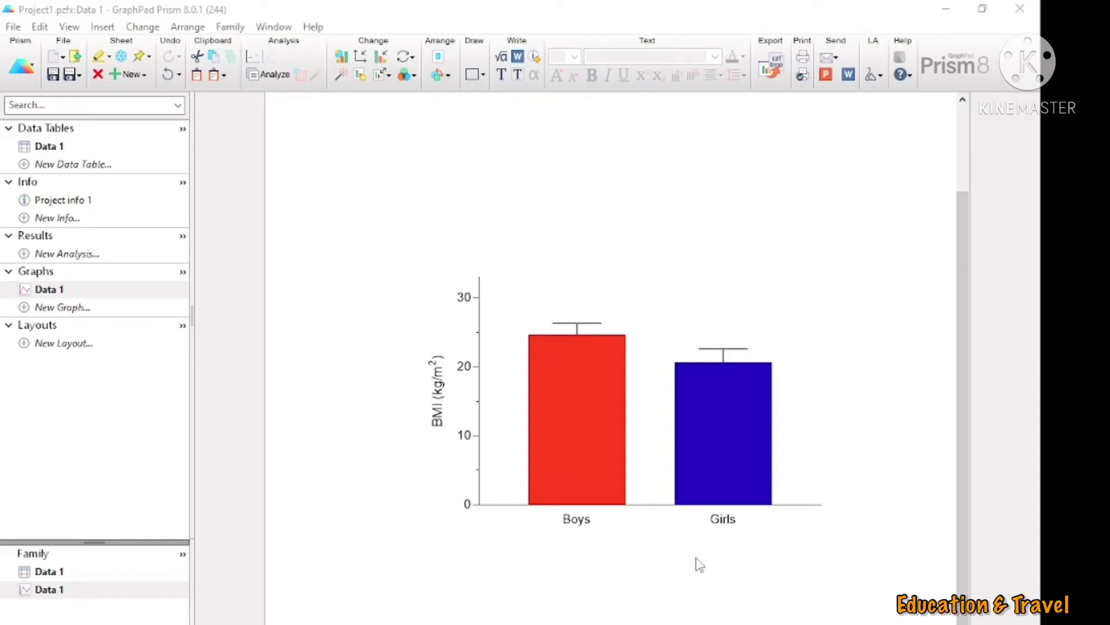
Bring up the Welcome dialog with Column chosen under New table & graph.
{"action": "mouse_move", "coordinate": [606, 484]}
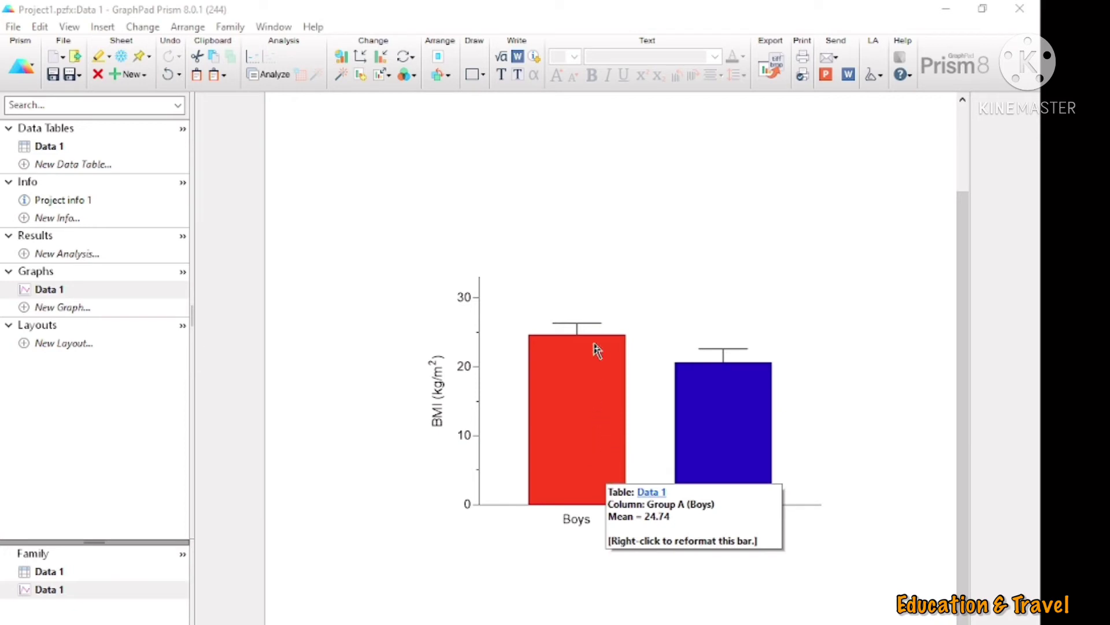
{"action": "mouse_move", "coordinate": [590, 343]}
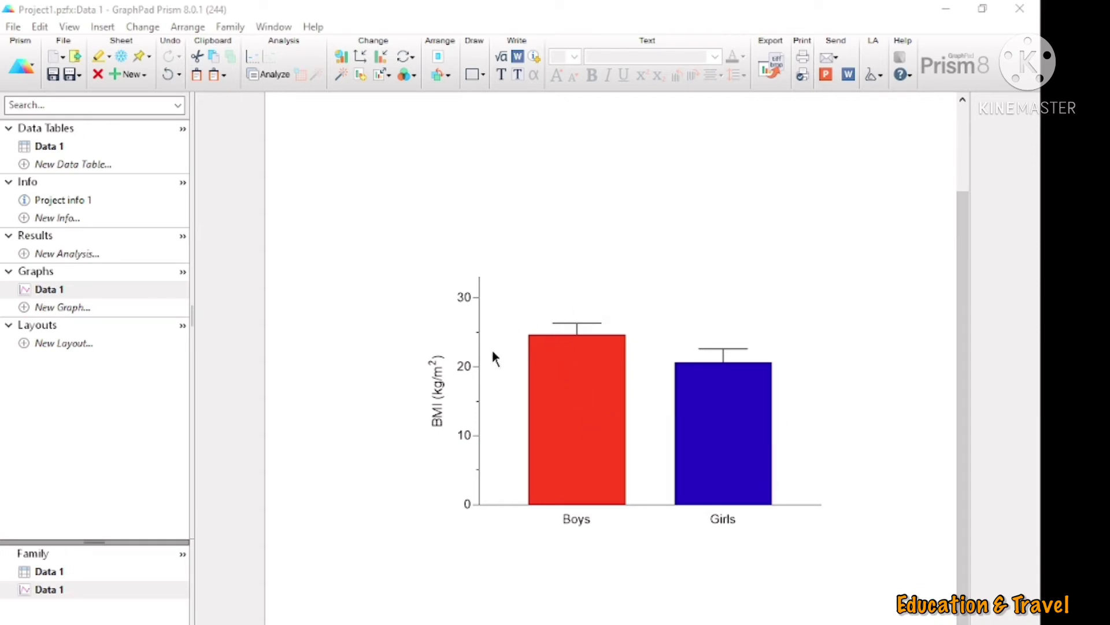
{"action": "mouse_move", "coordinate": [533, 443]}
{"action": "mouse_move", "coordinate": [604, 407]}
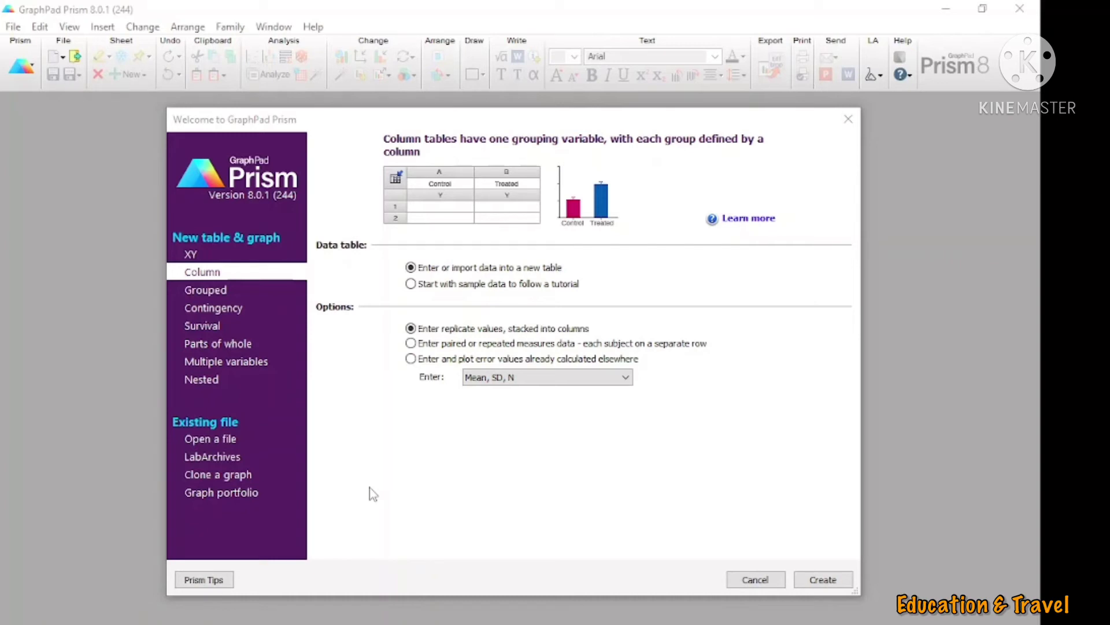
Create an empty Column data table, Data 1, for replicate values stacked into columns.
{"action": "left_click", "coordinate": [217, 278]}
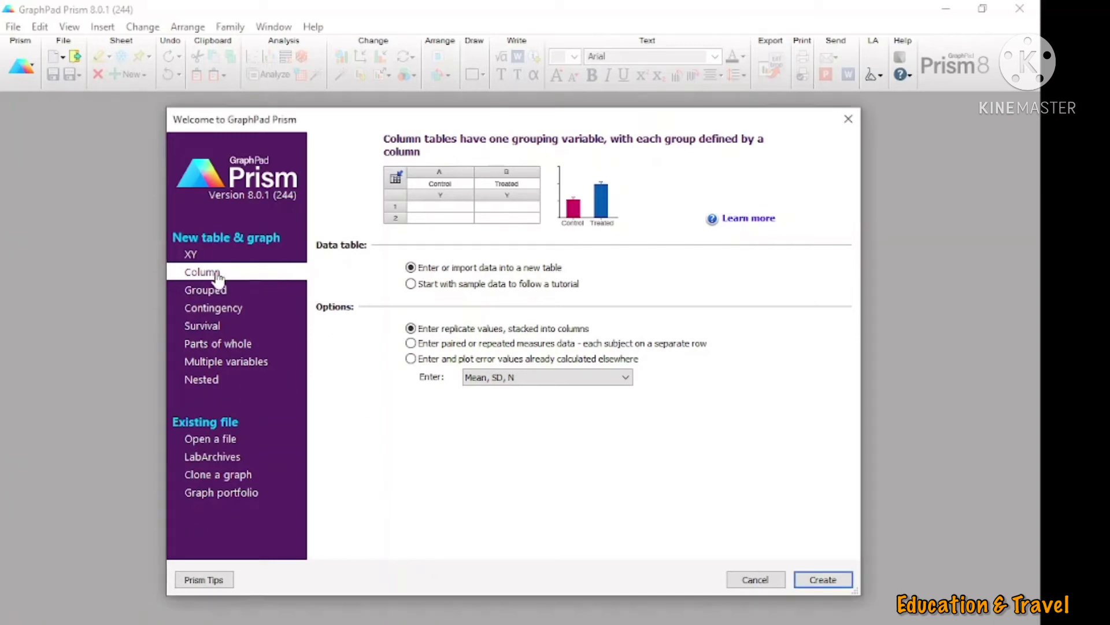
{"action": "left_click", "coordinate": [827, 579]}
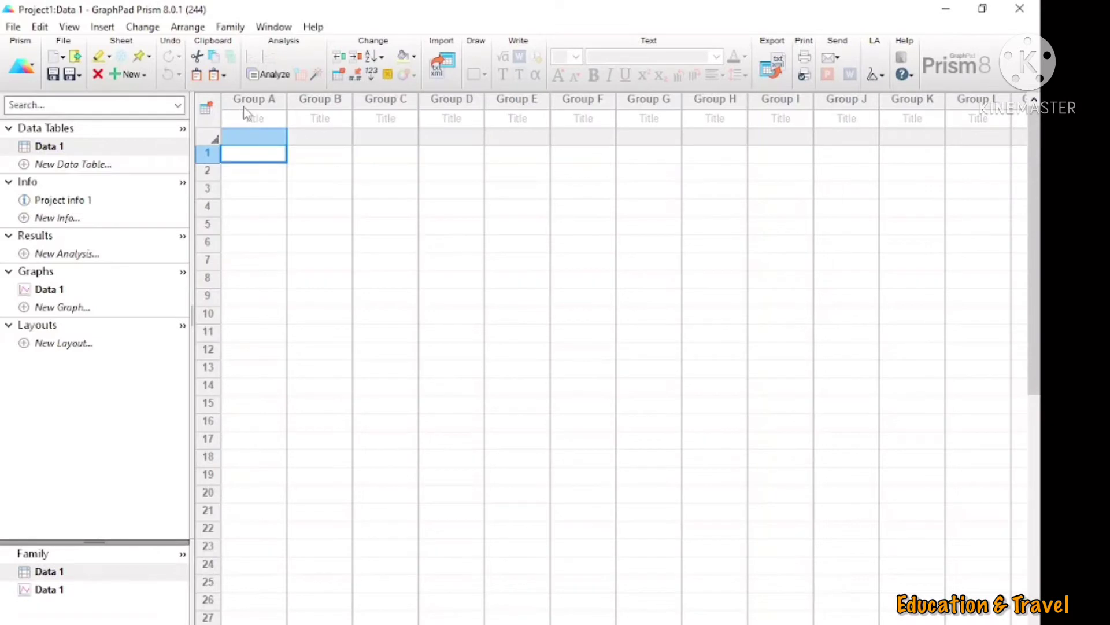
{"action": "left_click", "coordinate": [249, 118]}
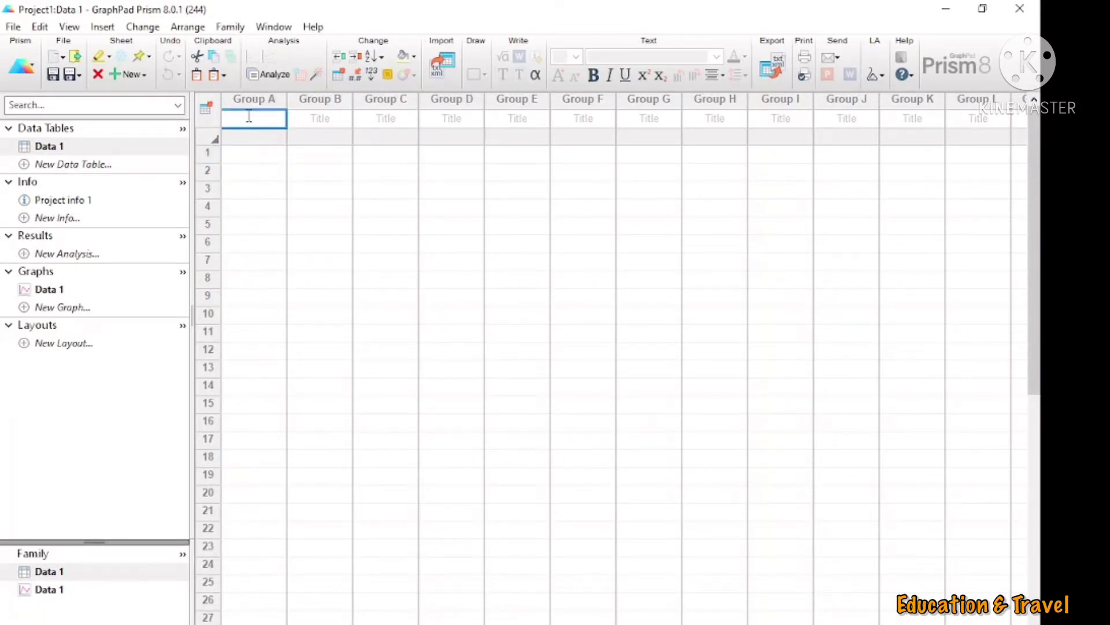
Title the first two columns Boys and Girls.
{"action": "type", "text": "Boys"}
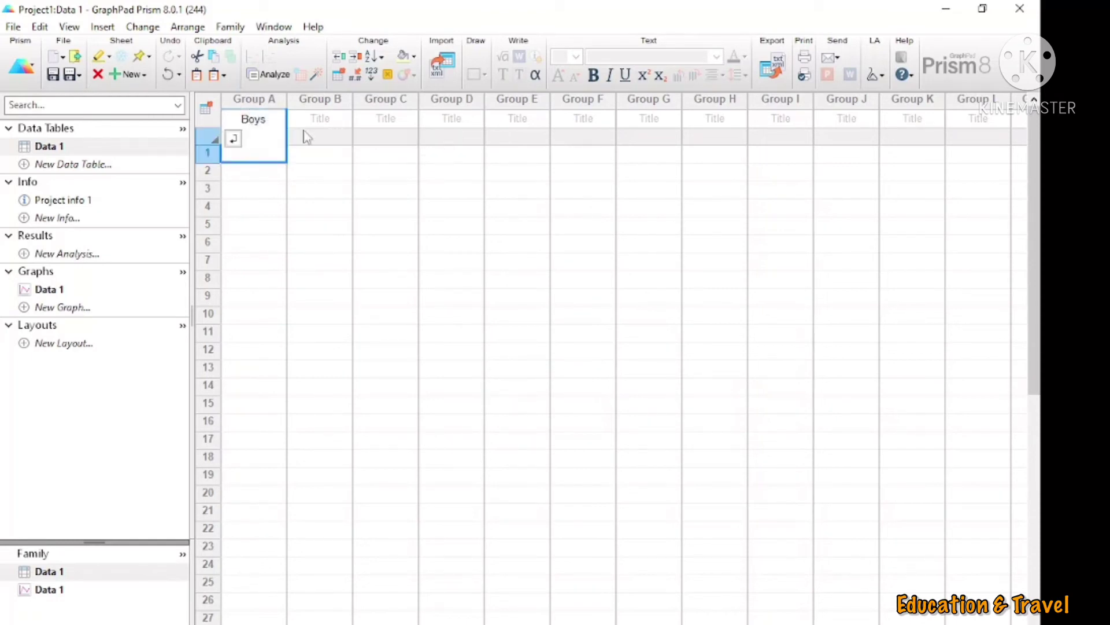
{"action": "left_click", "coordinate": [321, 122]}
{"action": "type", "text": "G"}
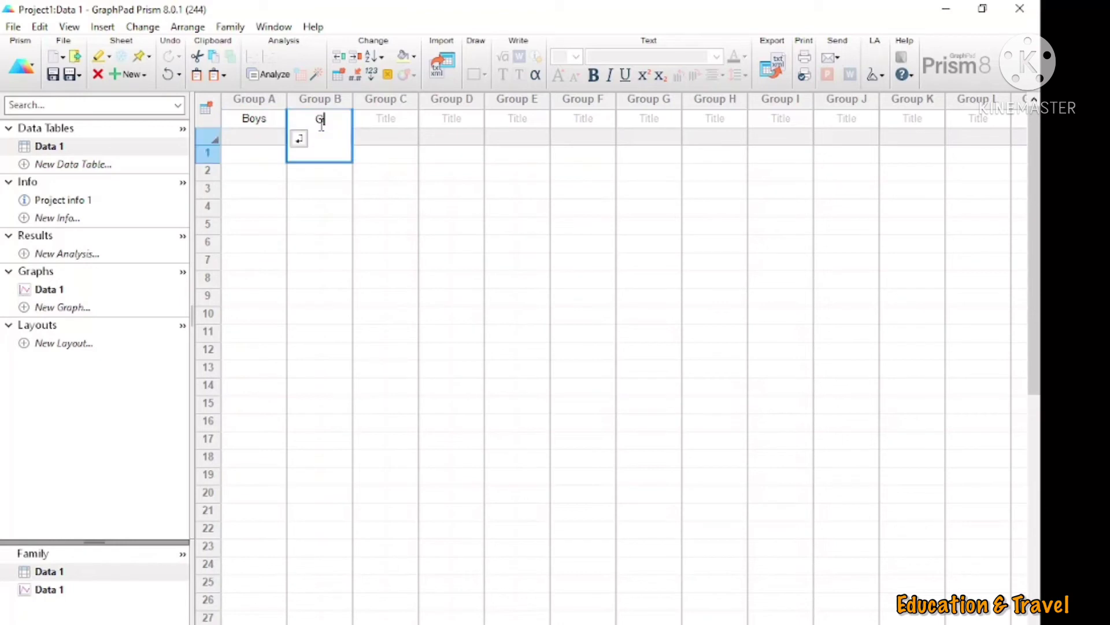
{"action": "type", "text": "irls"}
{"action": "left_click", "coordinate": [256, 154]}
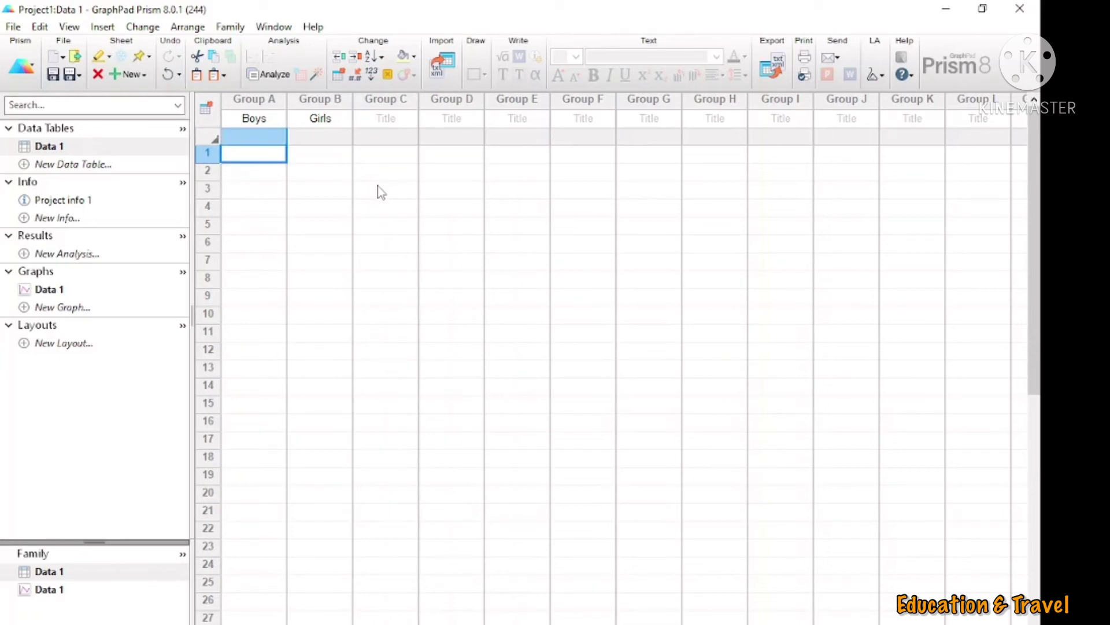
Enter the Boys BMI values 22.2, 25.3, 26.4, 25.3 and 24.5.
{"action": "type", "text": "22.2"}
{"action": "left_click", "coordinate": [246, 173]}
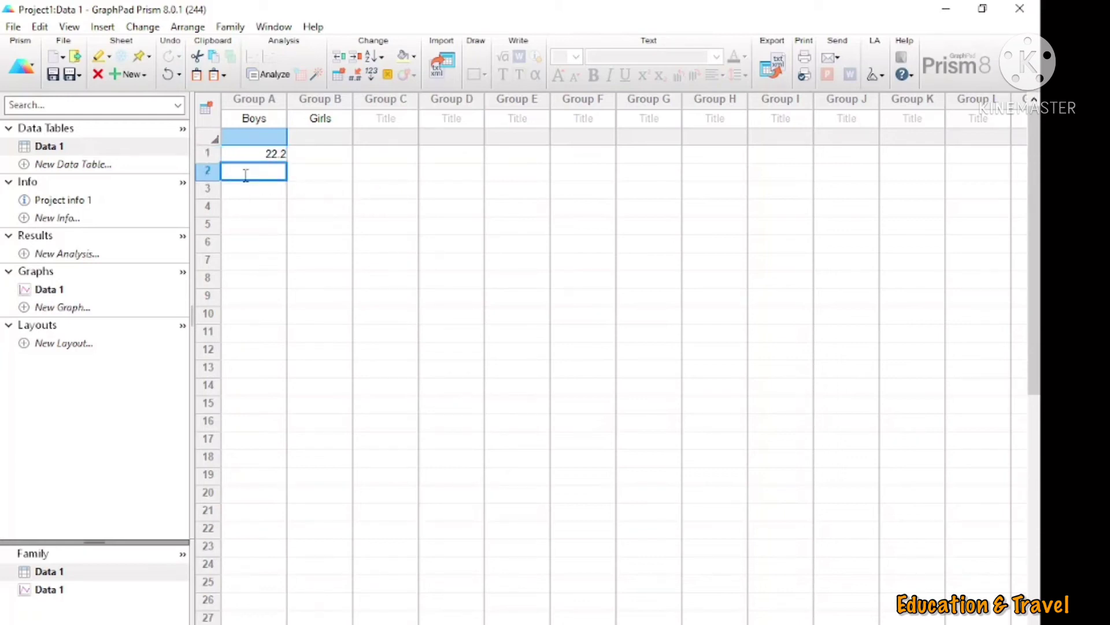
{"action": "type", "text": "25.3"}
{"action": "left_click", "coordinate": [243, 194]}
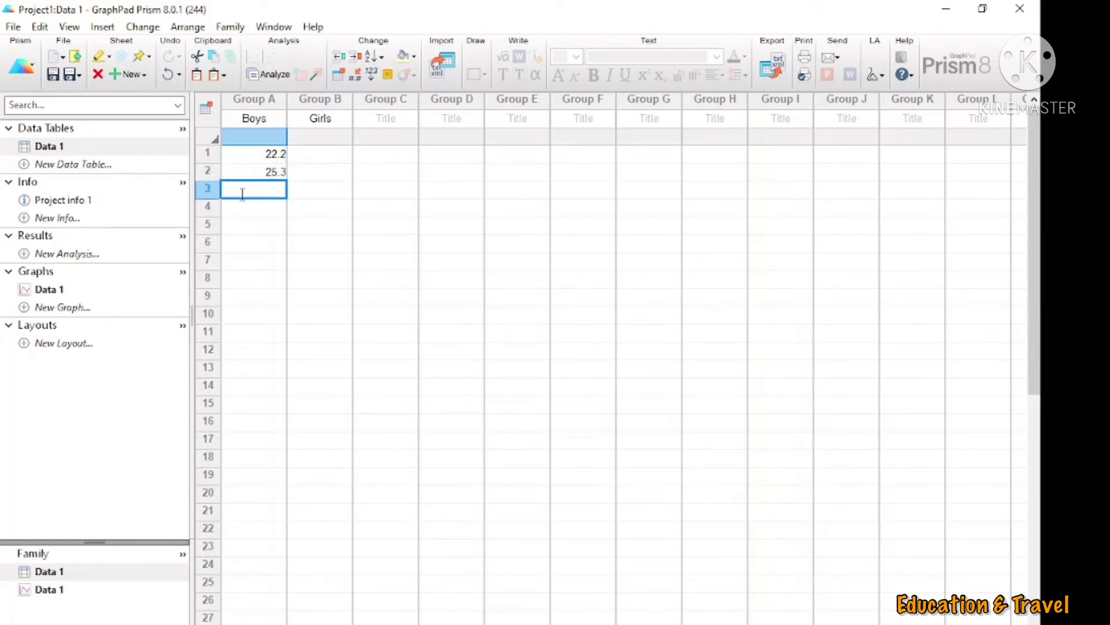
{"action": "type", "text": "26.4"}
{"action": "left_click", "coordinate": [246, 208]}
{"action": "type", "text": "25"}
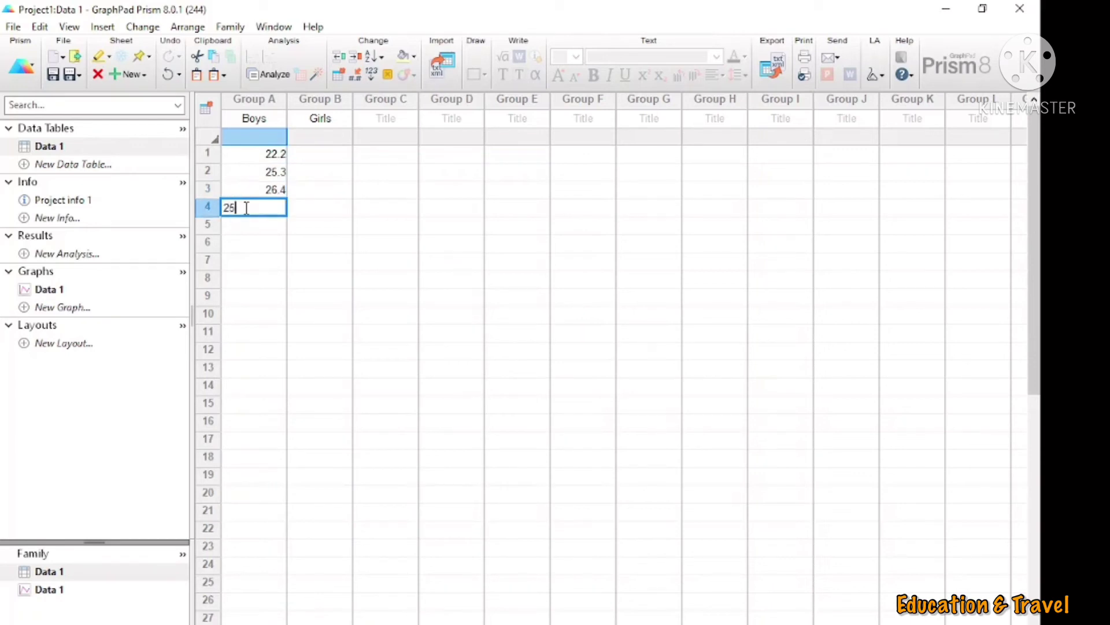
{"action": "type", "text": ".3"}
{"action": "left_click", "coordinate": [249, 227]}
{"action": "type", "text": "24.5"}
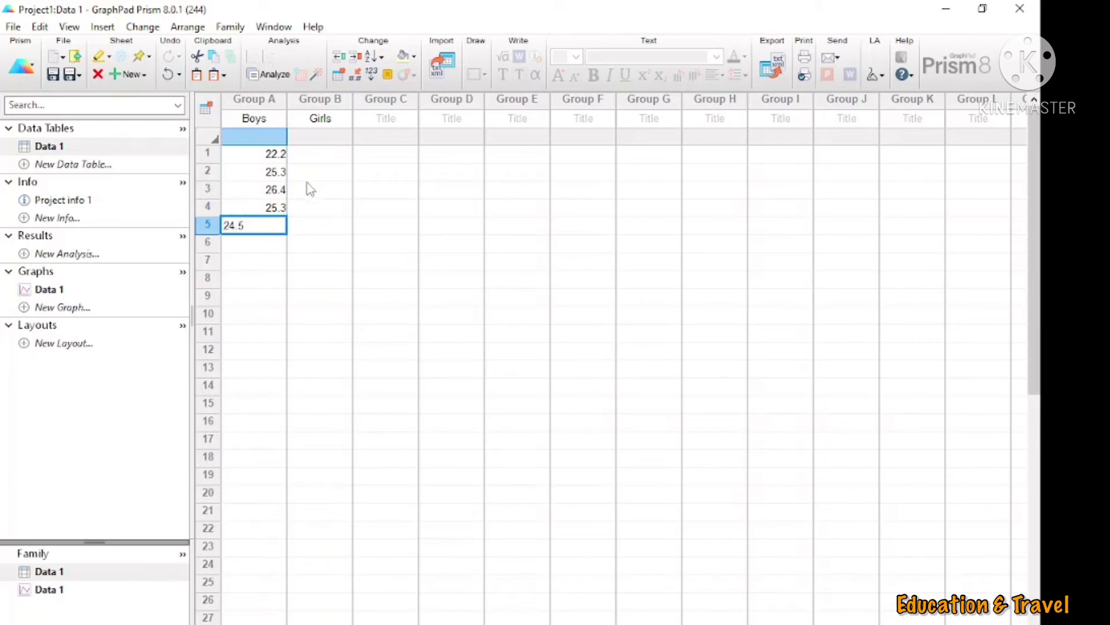
{"action": "left_click", "coordinate": [318, 155]}
Enter the Girls BMI values 20.1, 18.5, 19.7, 22.1 and 23.2.
{"action": "type", "text": "20.1"}
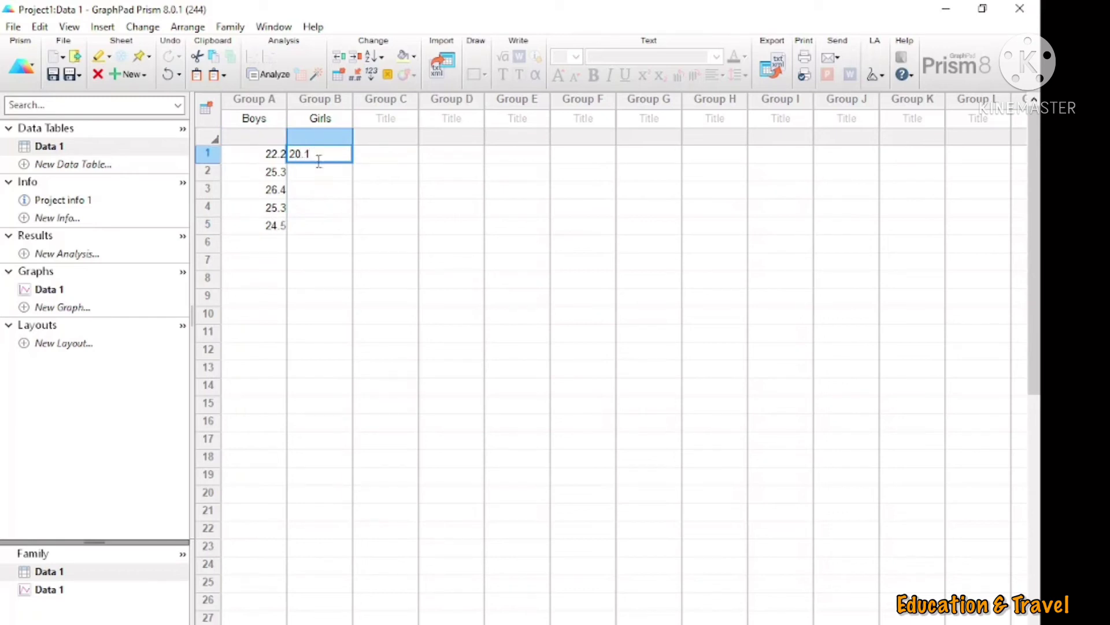
{"action": "key", "text": "Return"}
{"action": "type", "text": "18.5"}
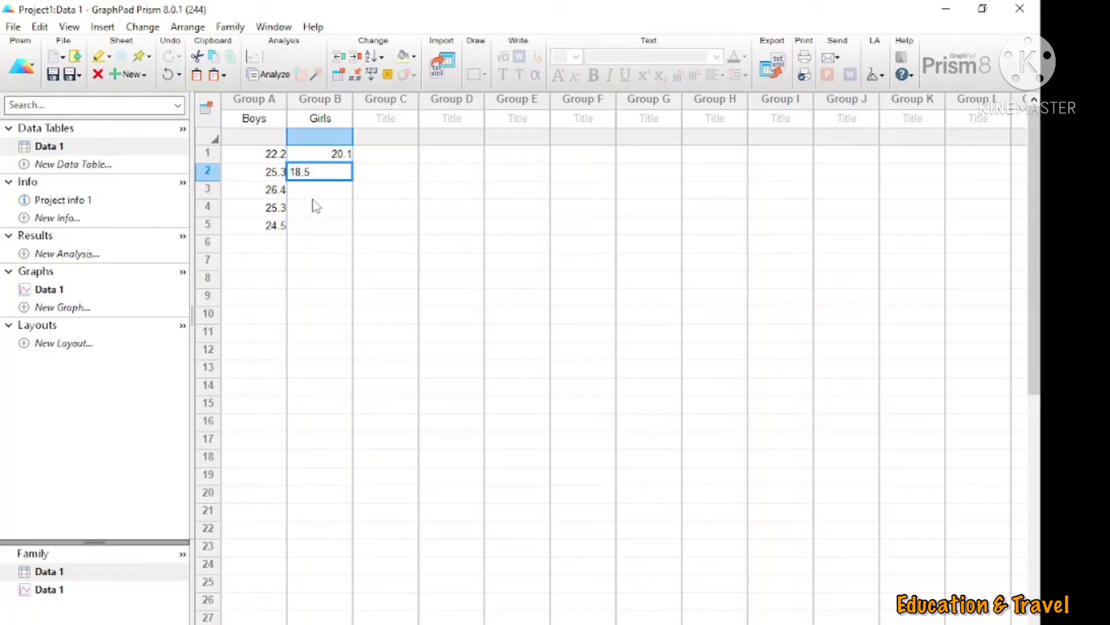
{"action": "key", "text": "Return"}
{"action": "type", "text": "1"}
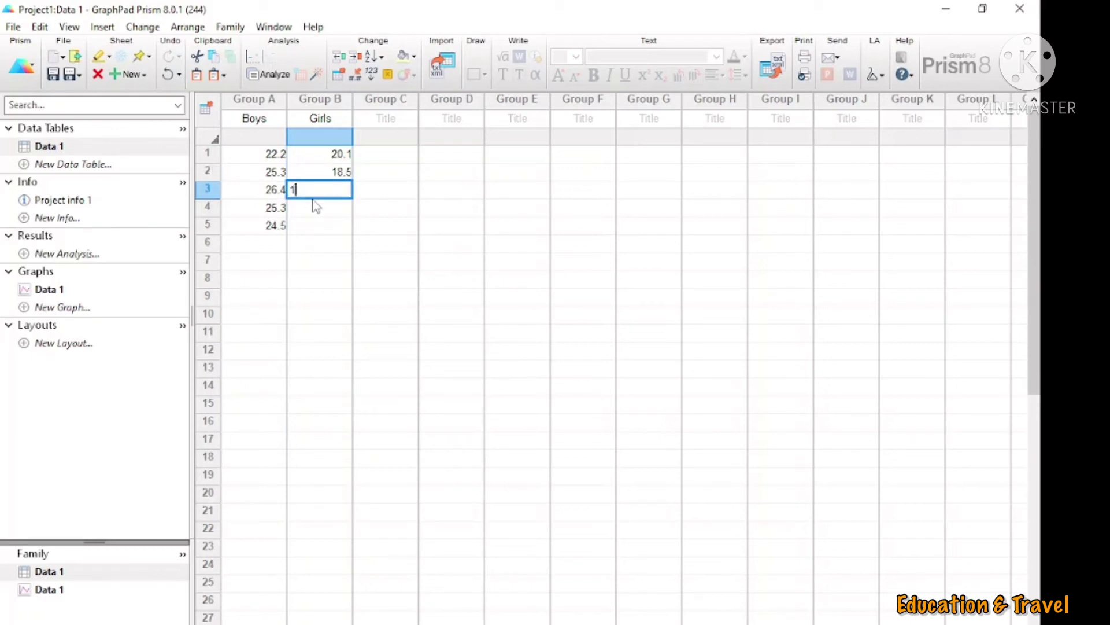
{"action": "type", "text": "9.7"}
{"action": "key", "text": "Return"}
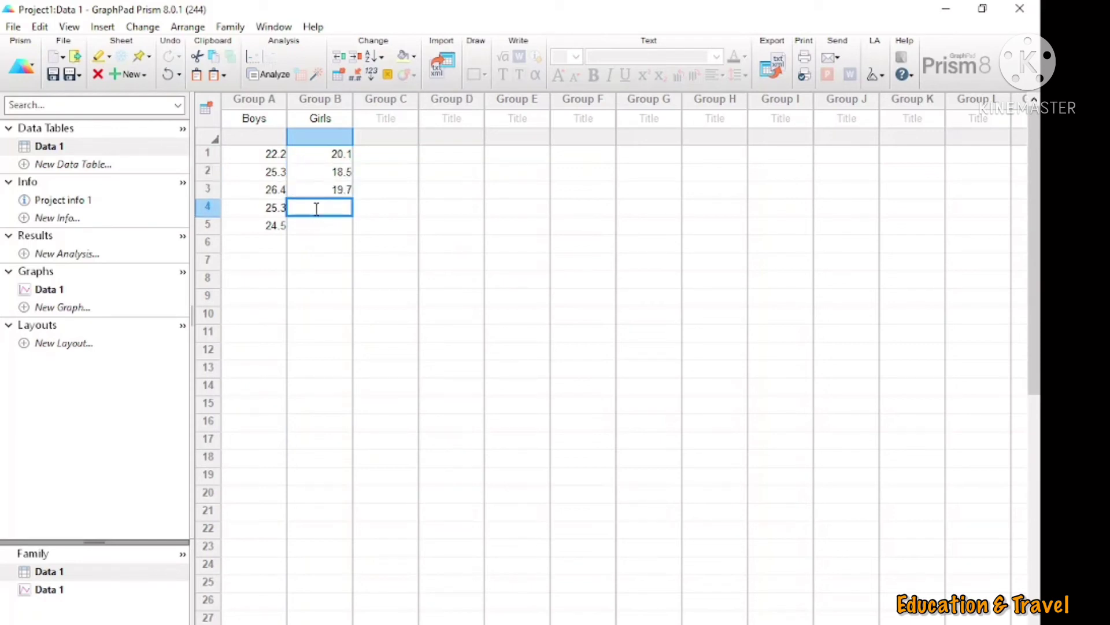
{"action": "type", "text": "22.1"}
{"action": "left_click", "coordinate": [323, 230]}
{"action": "type", "text": "23.2"}
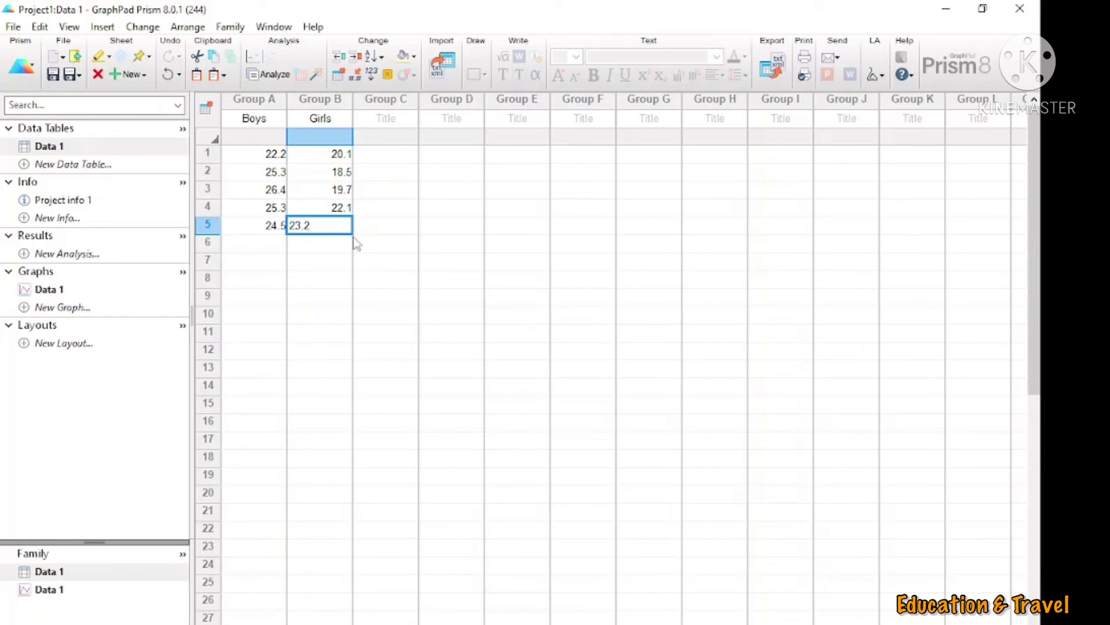
{"action": "left_click", "coordinate": [427, 261]}
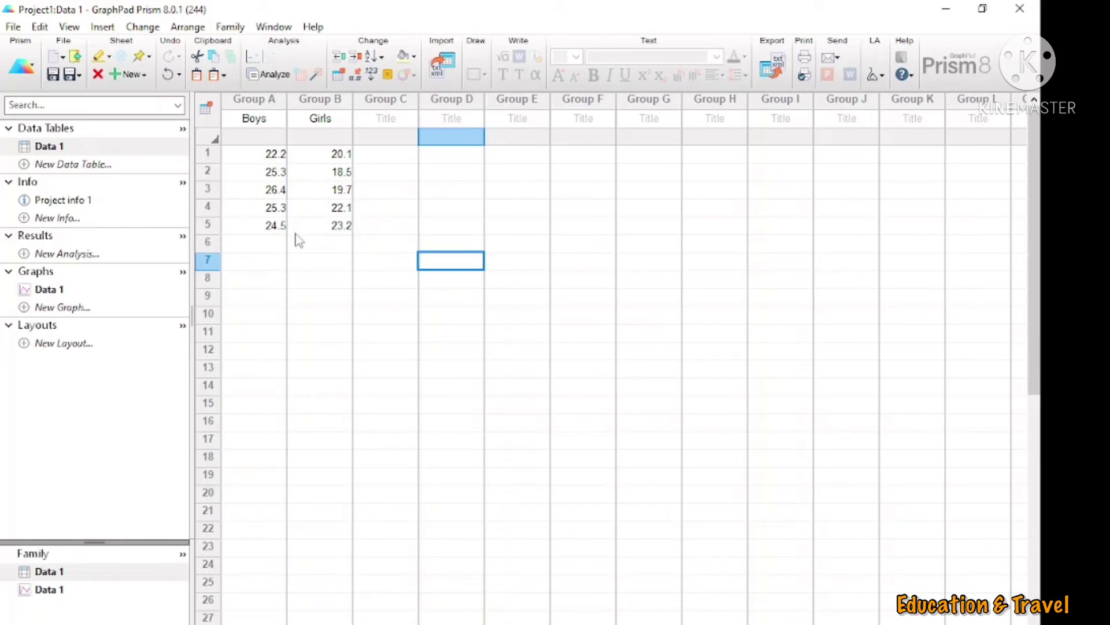
Make the Data 1 graph a vertical column bar chart of Mean with SD.
{"action": "left_click", "coordinate": [46, 290]}
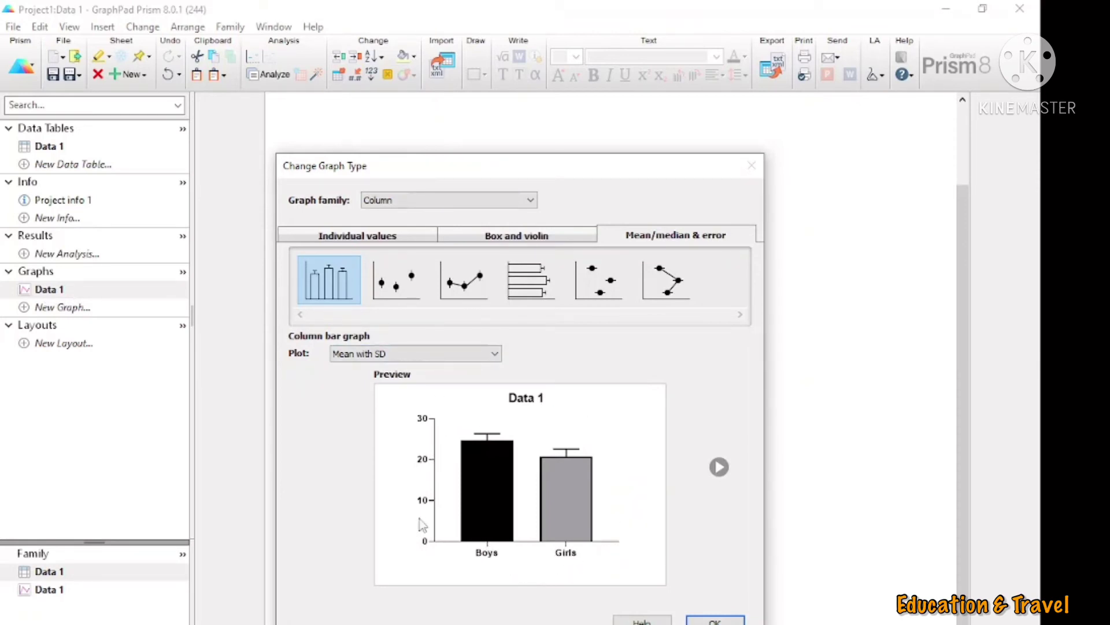
{"action": "left_click", "coordinate": [502, 286]}
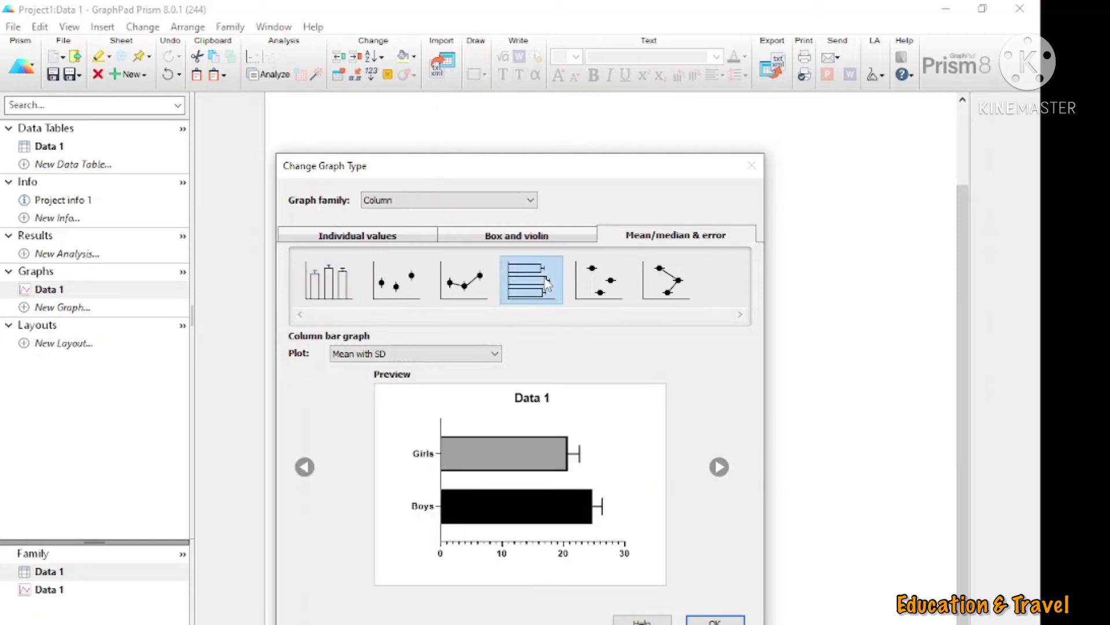
{"action": "left_click", "coordinate": [346, 294]}
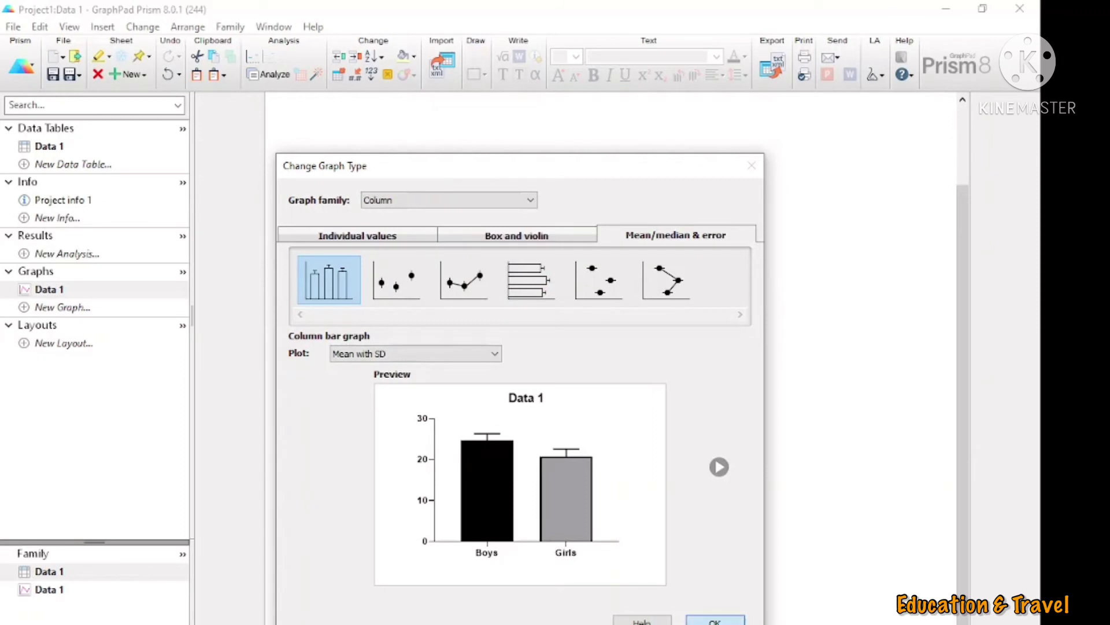
{"action": "left_click", "coordinate": [716, 620]}
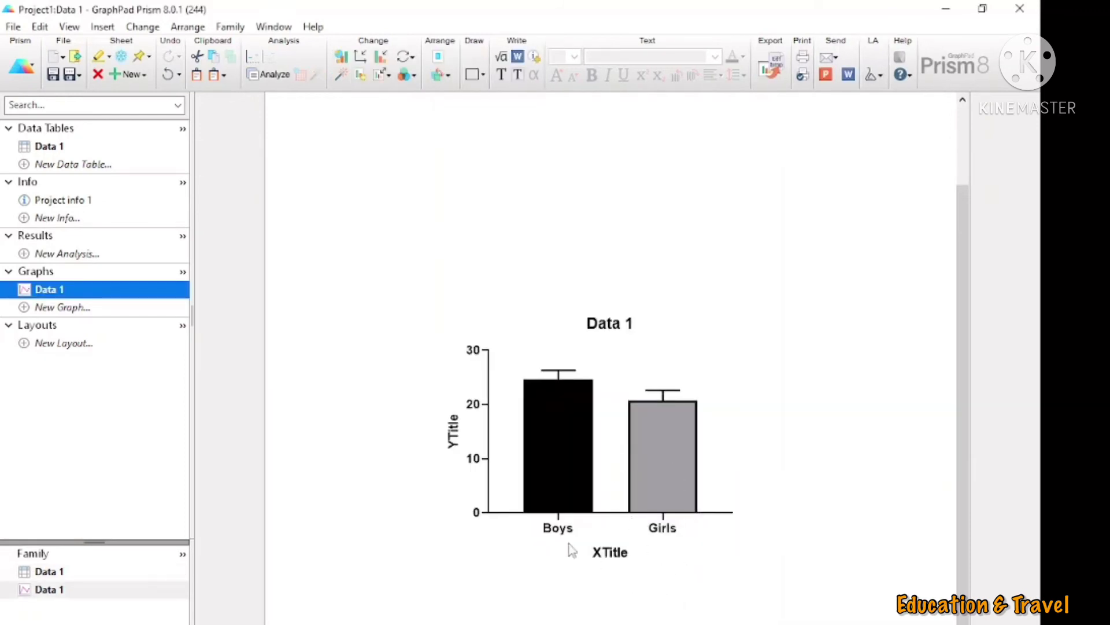
Delete the Data 1 graph title and leave the X-axis title empty.
{"action": "double_click", "coordinate": [621, 327]}
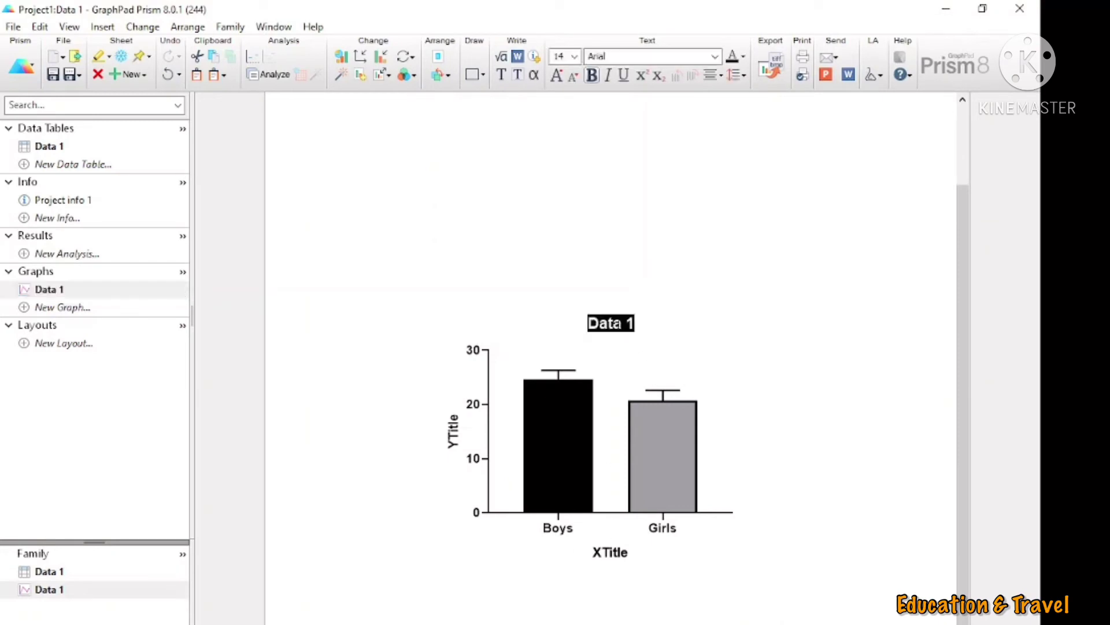
{"action": "key", "text": "Delete"}
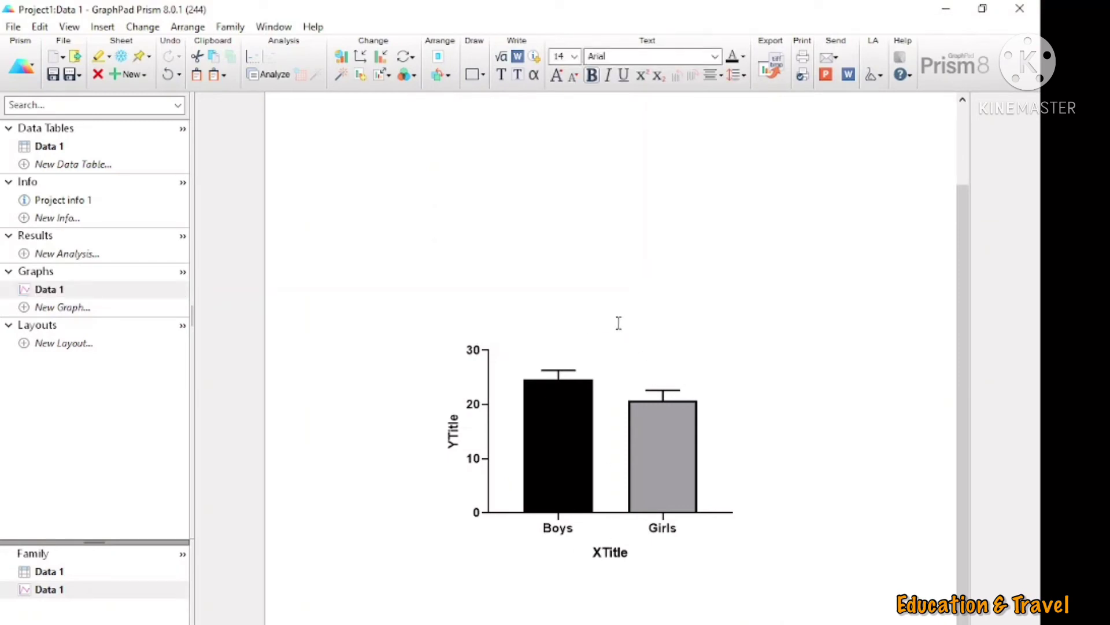
{"action": "double_click", "coordinate": [617, 554]}
{"action": "key", "text": "Delete"}
{"action": "left_click", "coordinate": [663, 612]}
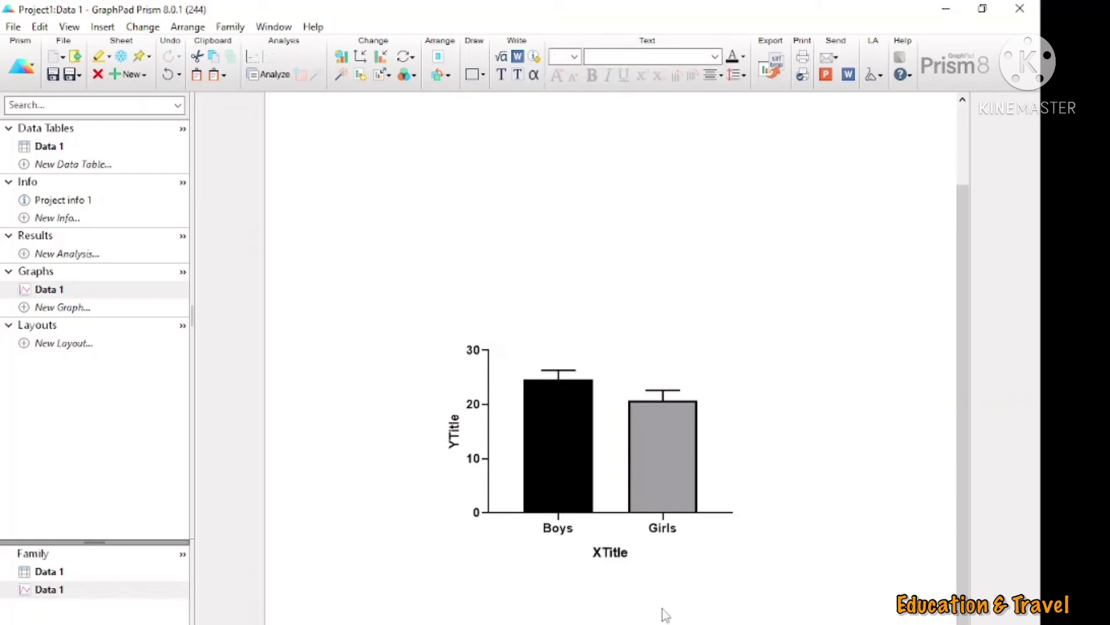
{"action": "left_click", "coordinate": [611, 547]}
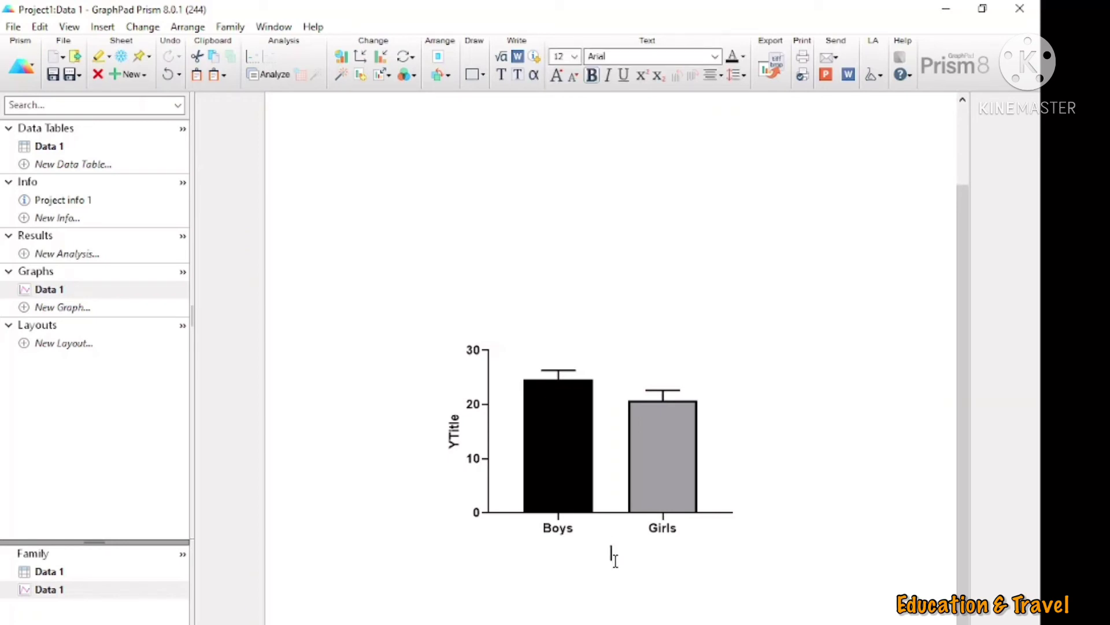
{"action": "left_click", "coordinate": [629, 594]}
Set the Y-axis title to BMI (kg/m²) using the autocomplete suggestion.
{"action": "left_click", "coordinate": [460, 433]}
{"action": "type", "text": "B"}
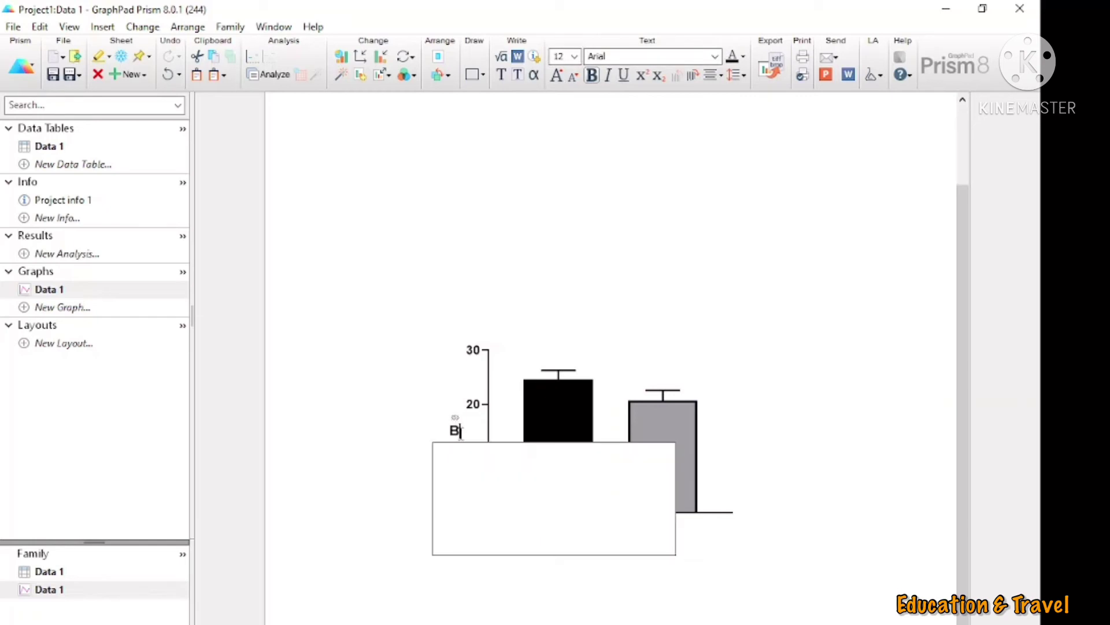
{"action": "type", "text": "MK"}
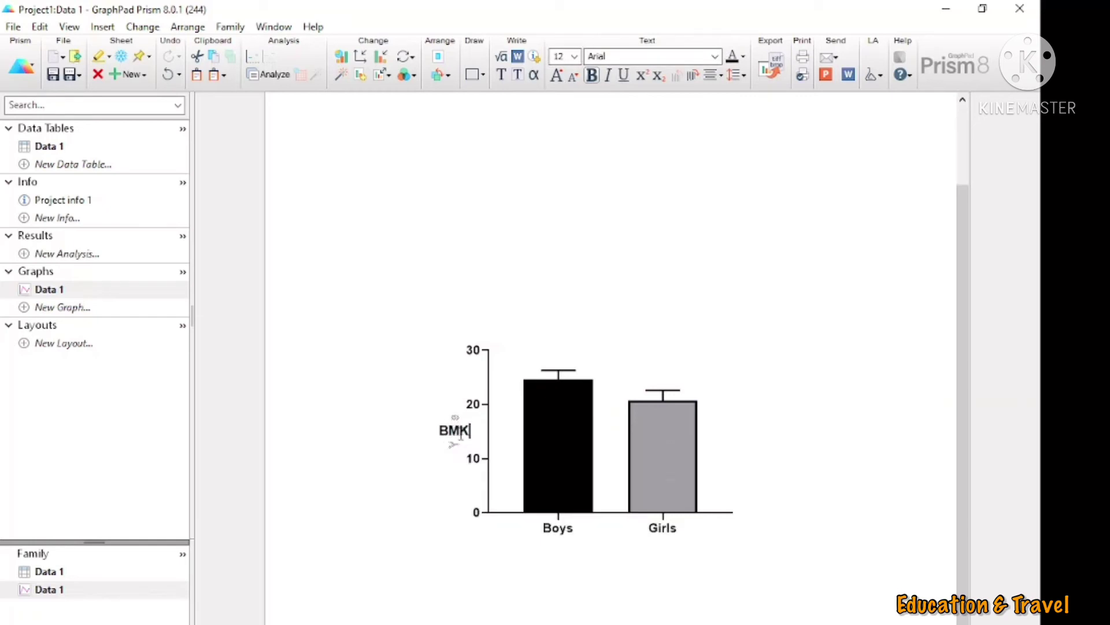
{"action": "key", "text": "BackSpace"}
{"action": "type", "text": "I "}
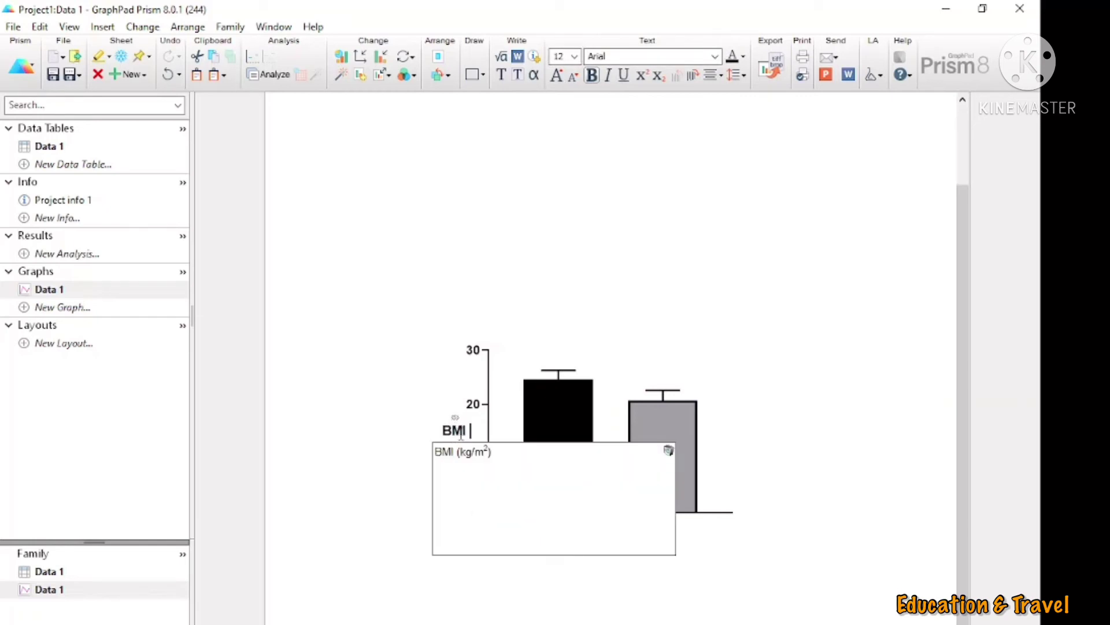
{"action": "type", "text": "(Kg"}
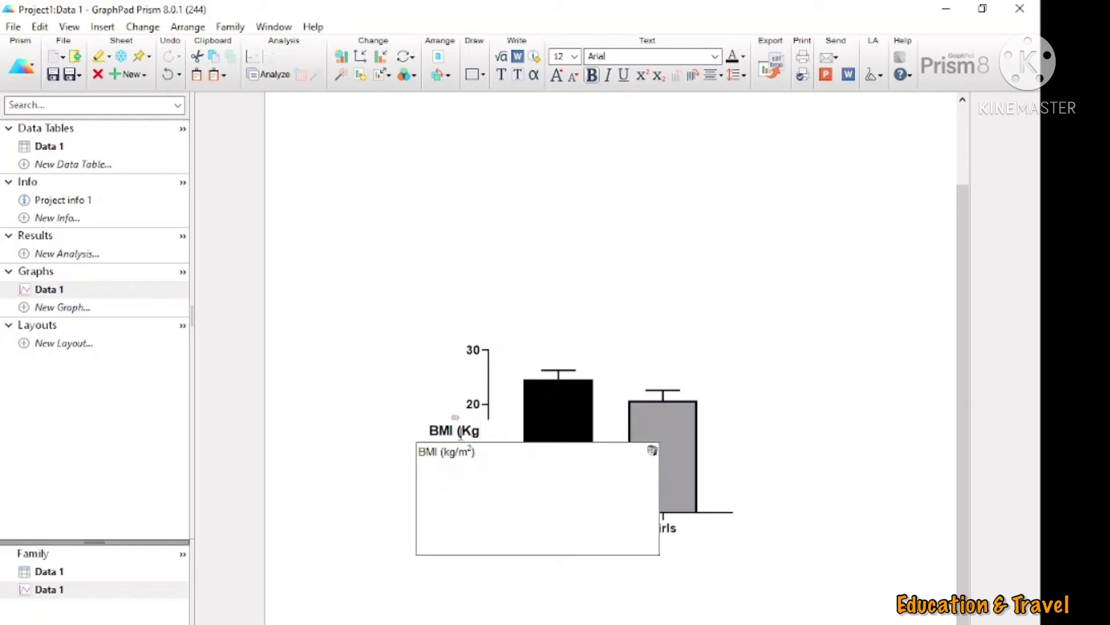
{"action": "type", "text": "/m"}
{"action": "left_click", "coordinate": [446, 452]}
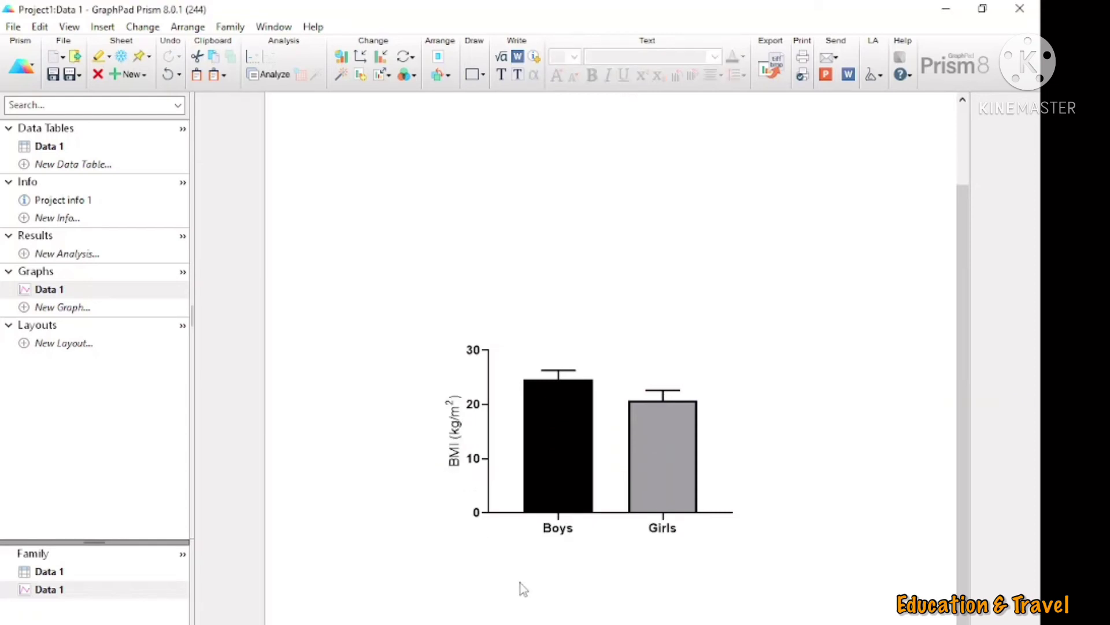
{"action": "mouse_move", "coordinate": [532, 477]}
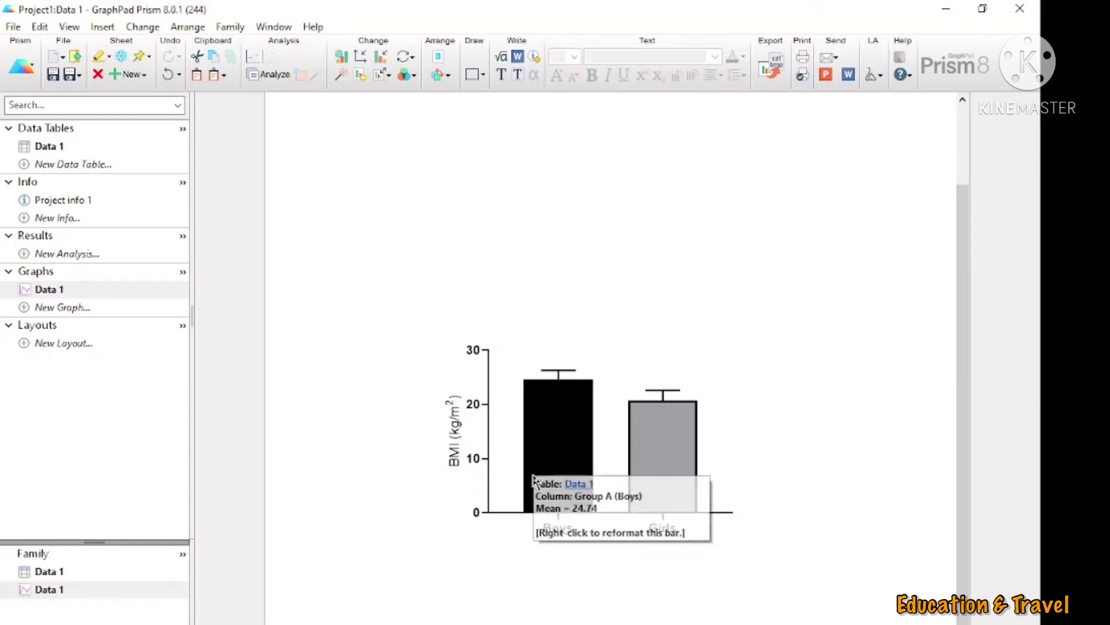
Give the Boys bars a red fill and a 1/2 pt border.
{"action": "double_click", "coordinate": [569, 422]}
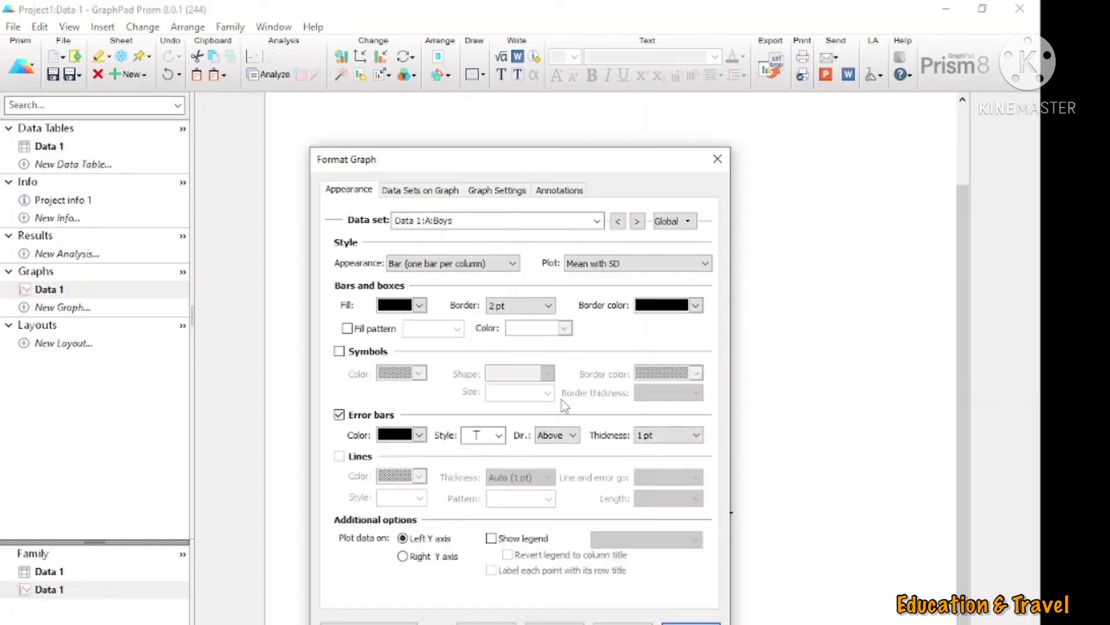
{"action": "left_click", "coordinate": [420, 306]}
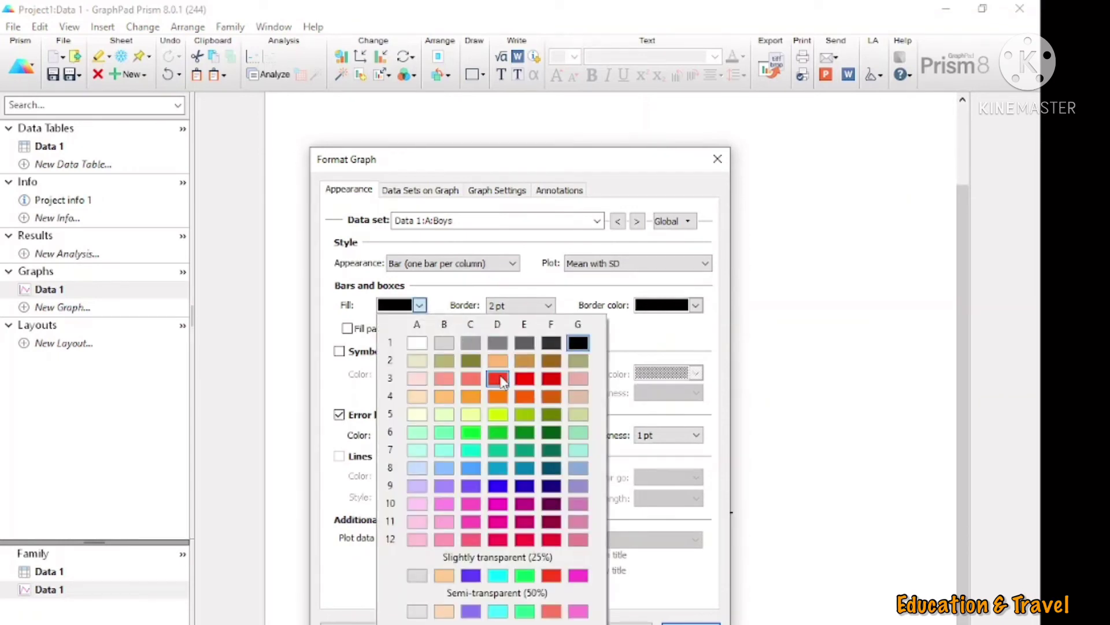
{"action": "left_click", "coordinate": [499, 379]}
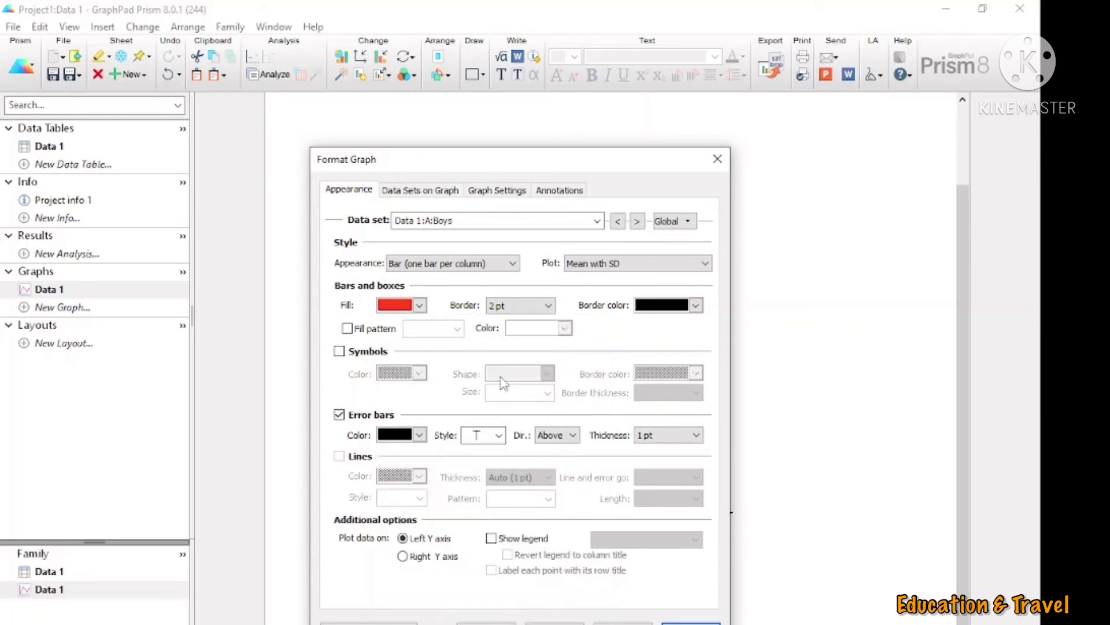
{"action": "left_click", "coordinate": [551, 305]}
{"action": "left_click", "coordinate": [501, 342]}
Give the Girls bars a blue fill and a 1/2 pt border, then apply.
{"action": "left_click", "coordinate": [598, 221]}
{"action": "left_click", "coordinate": [495, 264]}
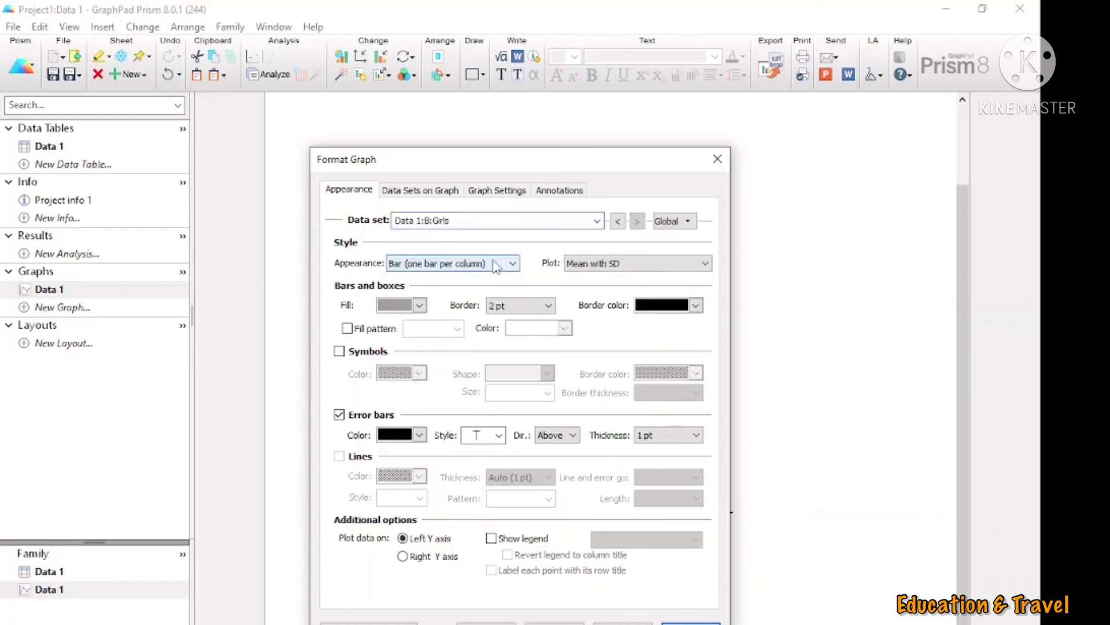
{"action": "left_click", "coordinate": [420, 305]}
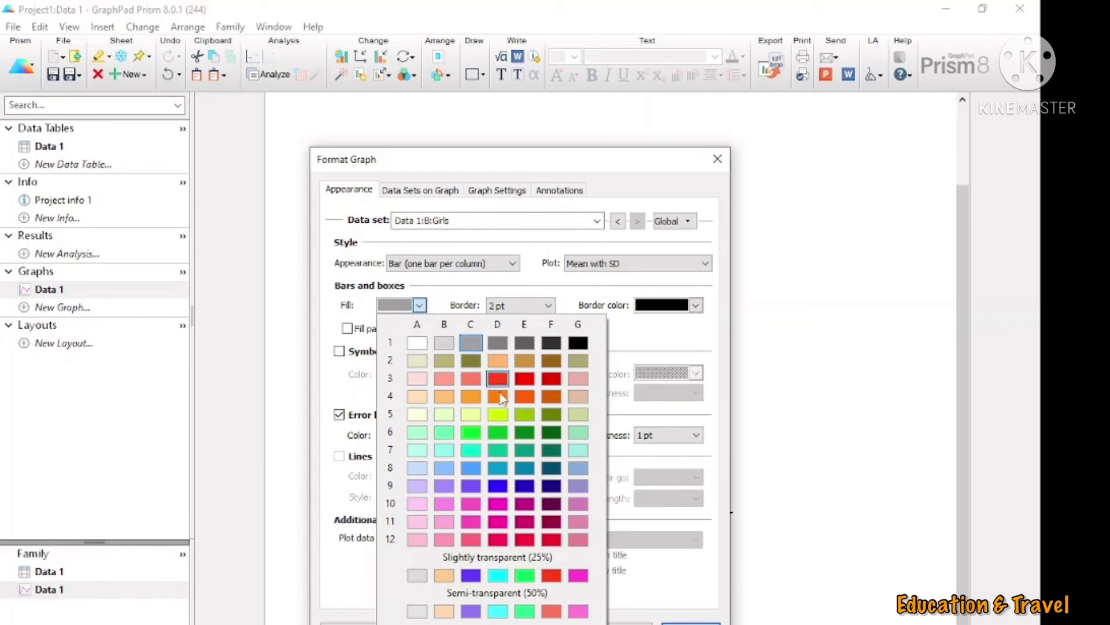
{"action": "left_click", "coordinate": [504, 485]}
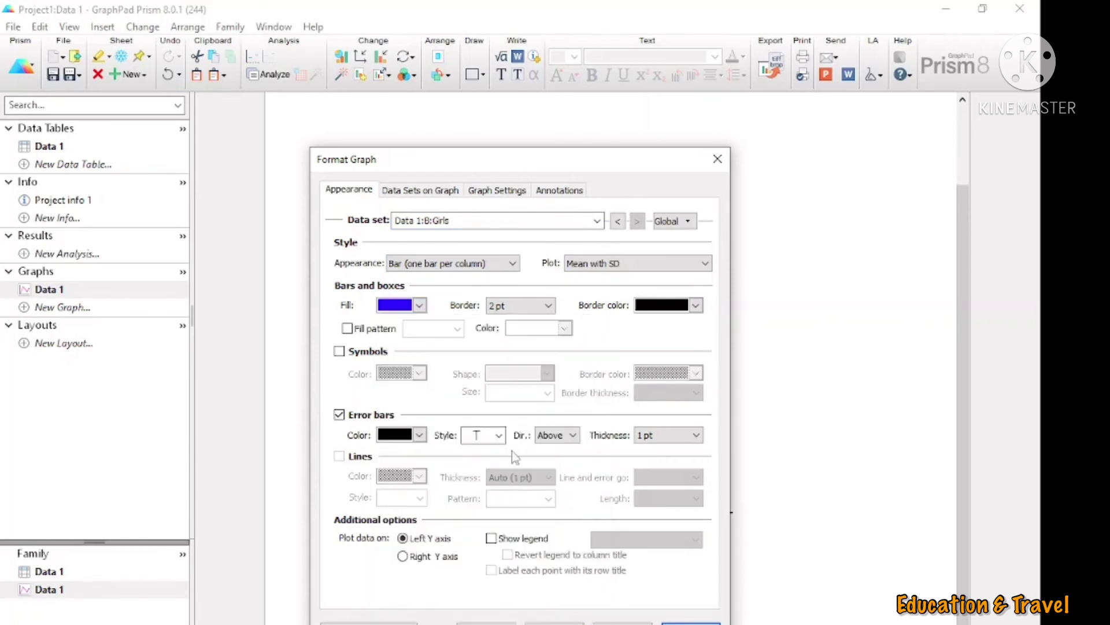
{"action": "left_click", "coordinate": [549, 306]}
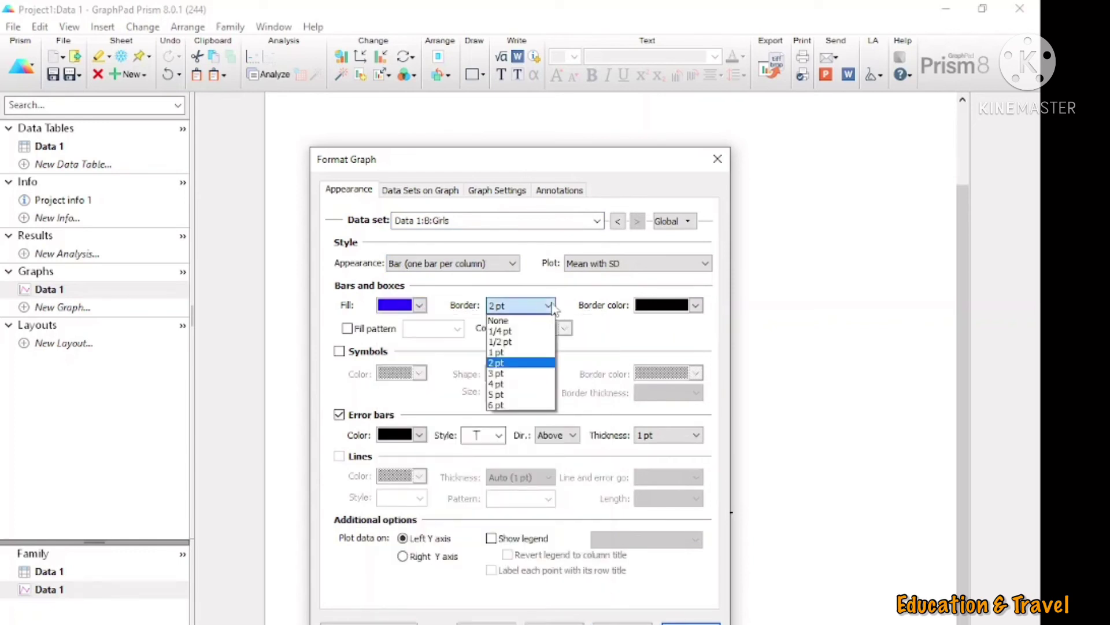
{"action": "left_click", "coordinate": [521, 342]}
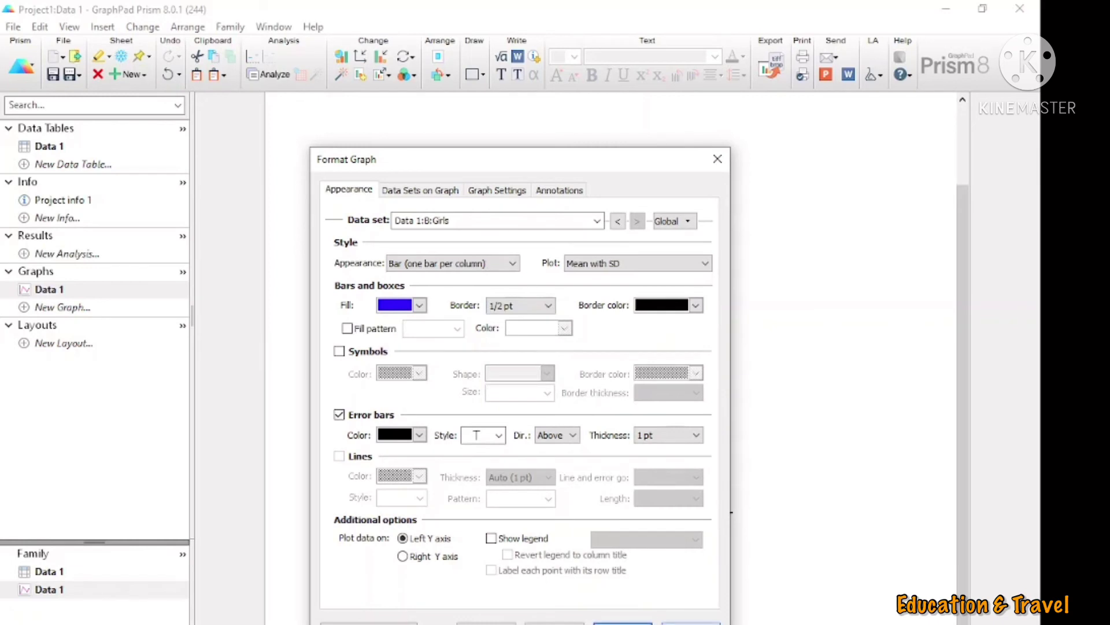
{"action": "key", "text": "Return"}
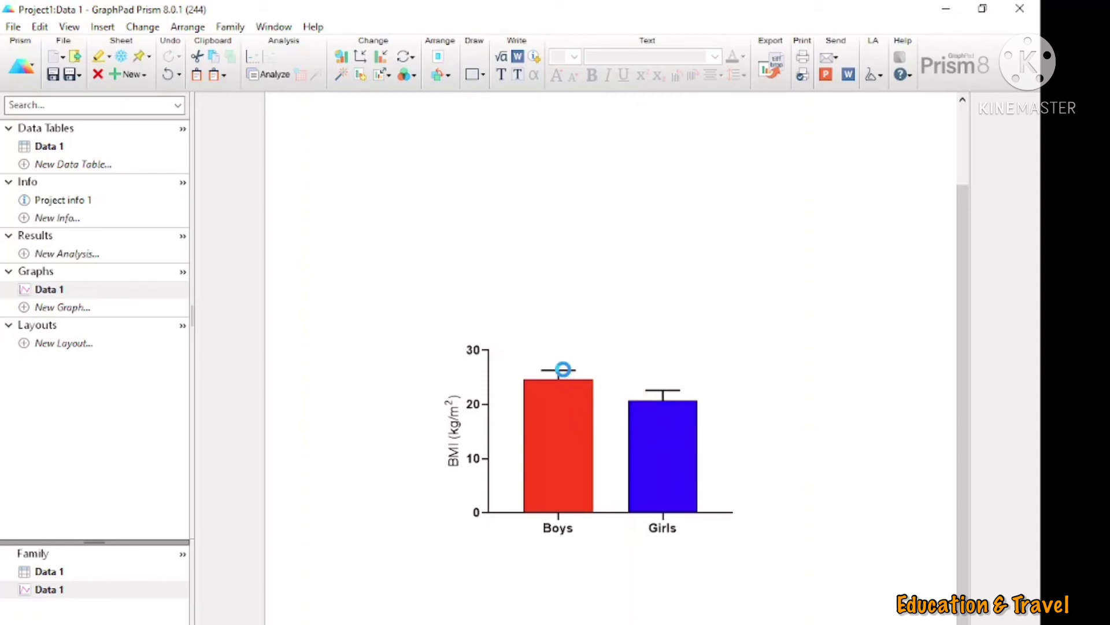
{"action": "double_click", "coordinate": [562, 369]}
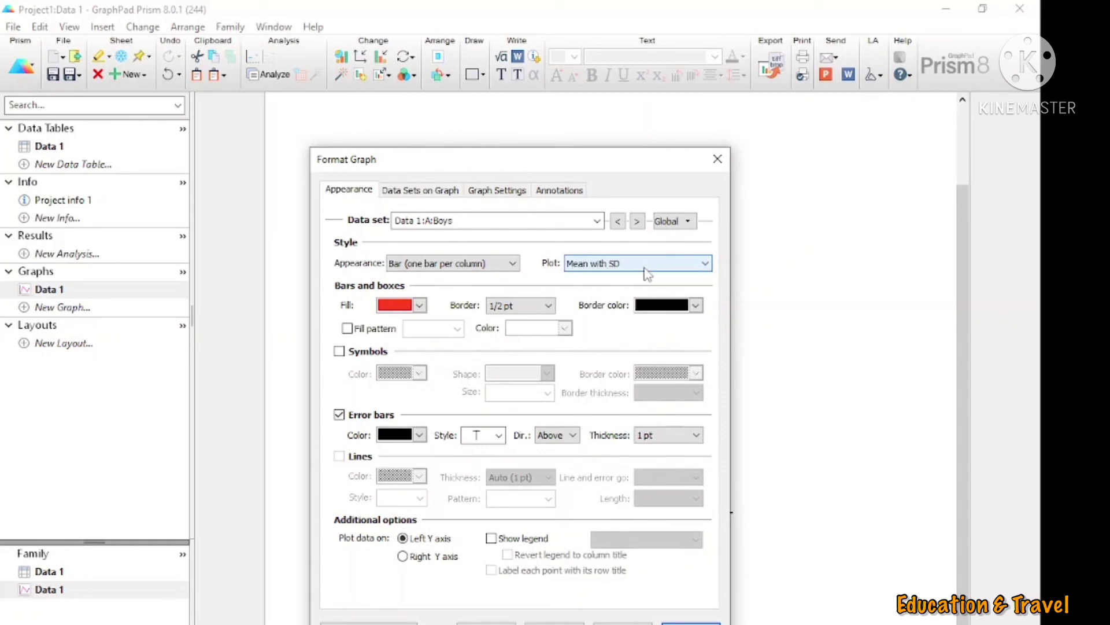
{"action": "left_click", "coordinate": [705, 264]}
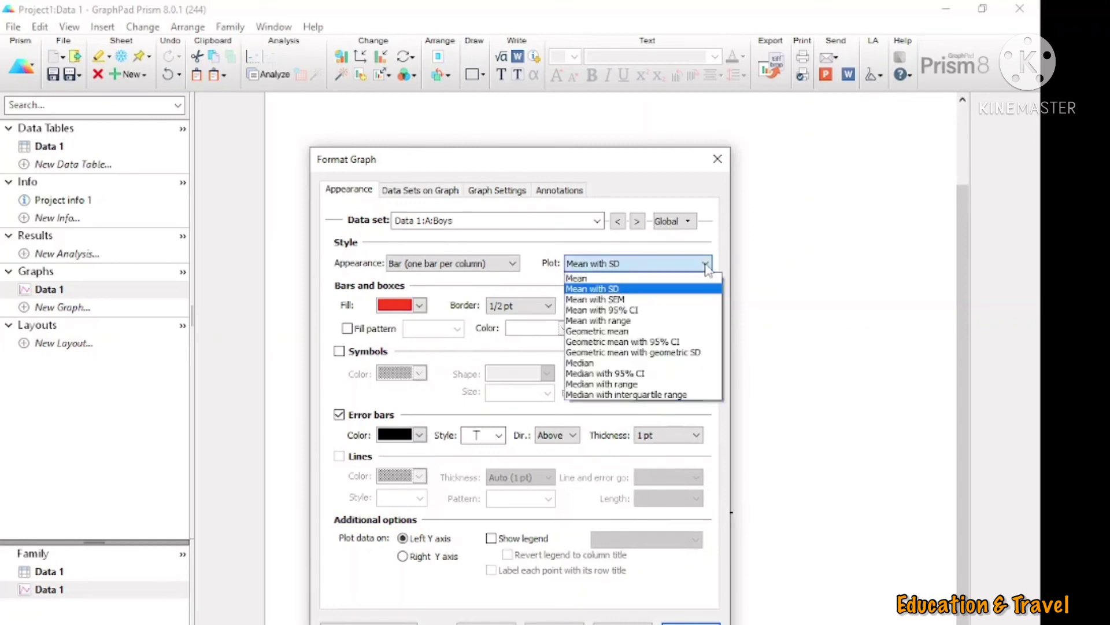
{"action": "left_click", "coordinate": [624, 300]}
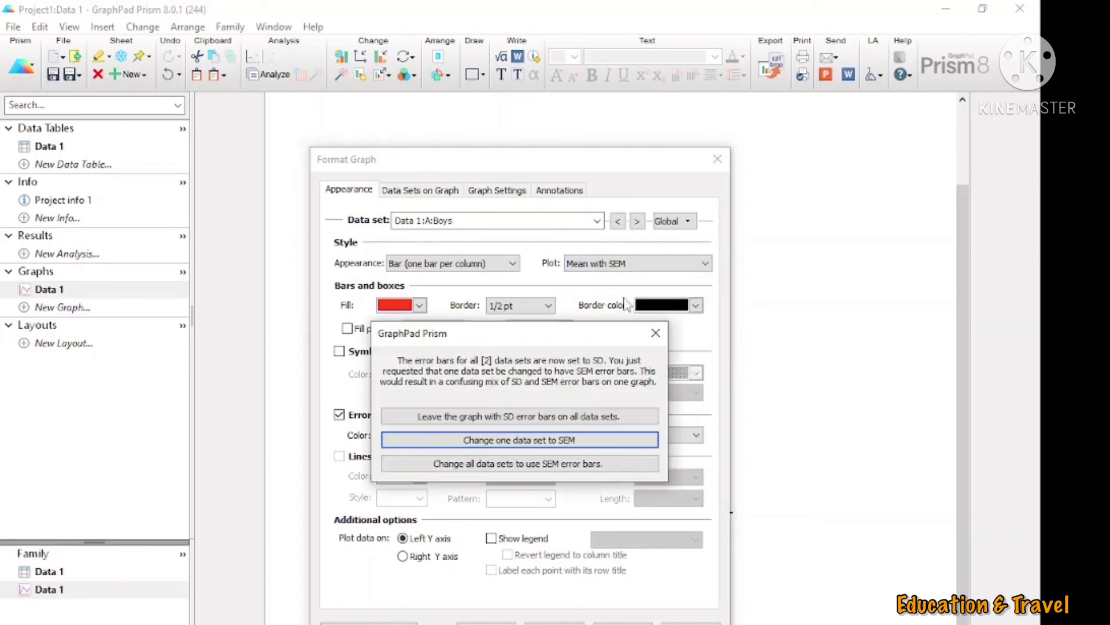
{"action": "left_click", "coordinate": [655, 335]}
{"action": "left_click", "coordinate": [705, 264]}
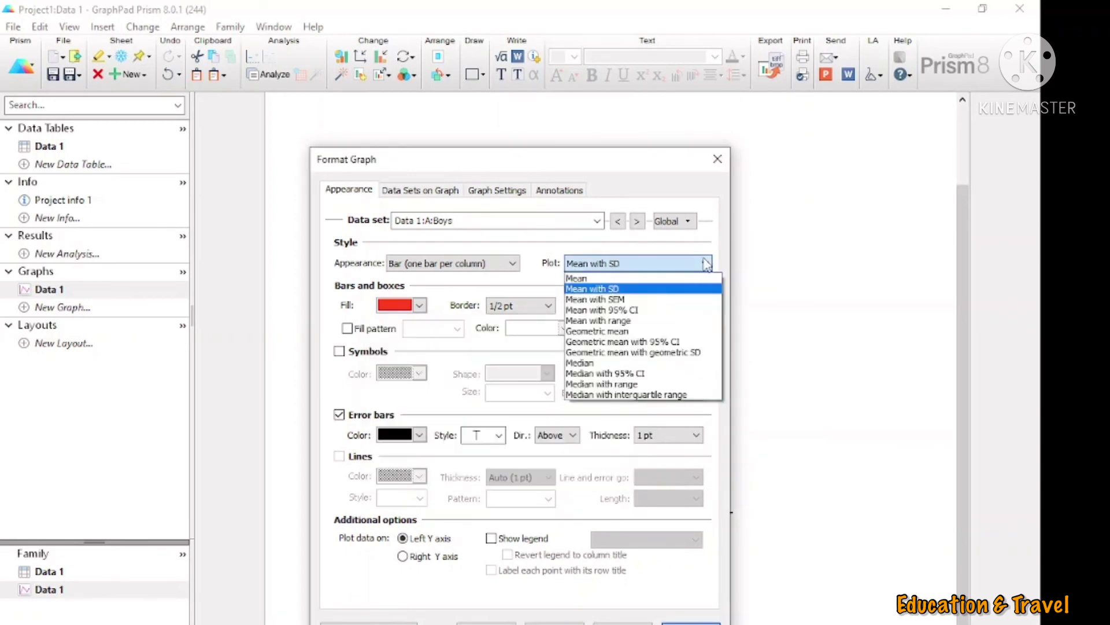
{"action": "left_click", "coordinate": [620, 289]}
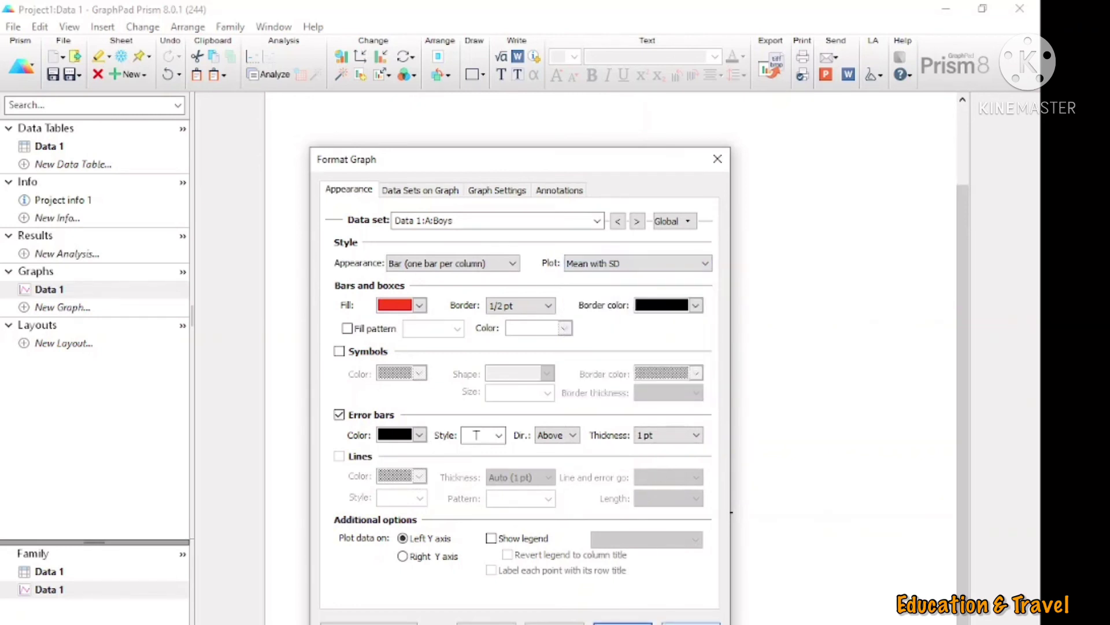
{"action": "left_click", "coordinate": [691, 623]}
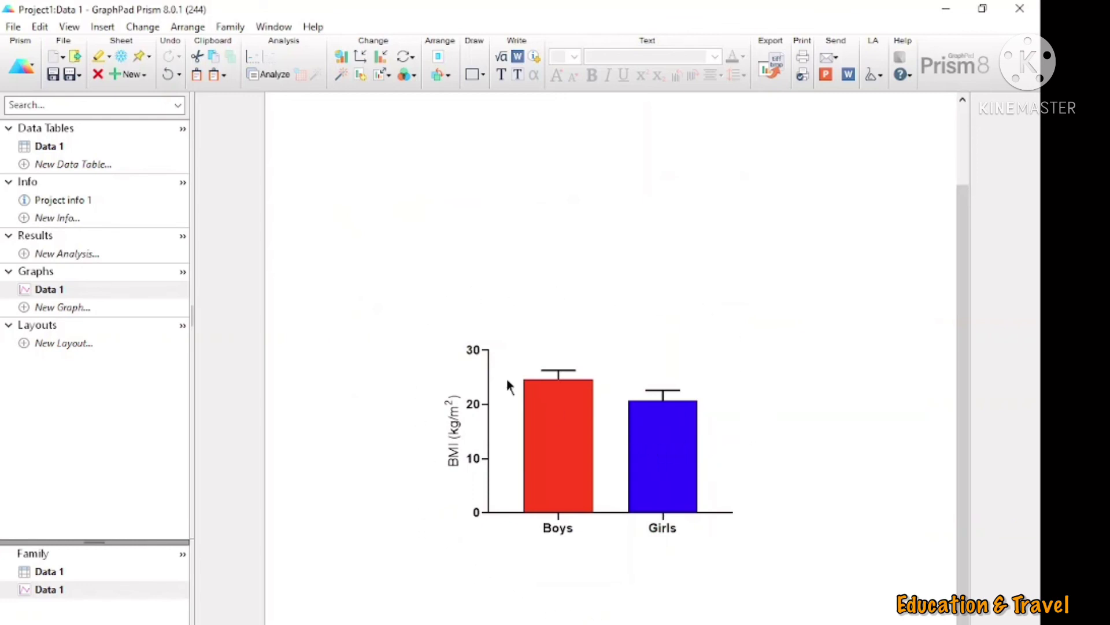
Set the graph export to TIF format, white background and 600 dpi resolution.
{"action": "left_click", "coordinate": [15, 27]}
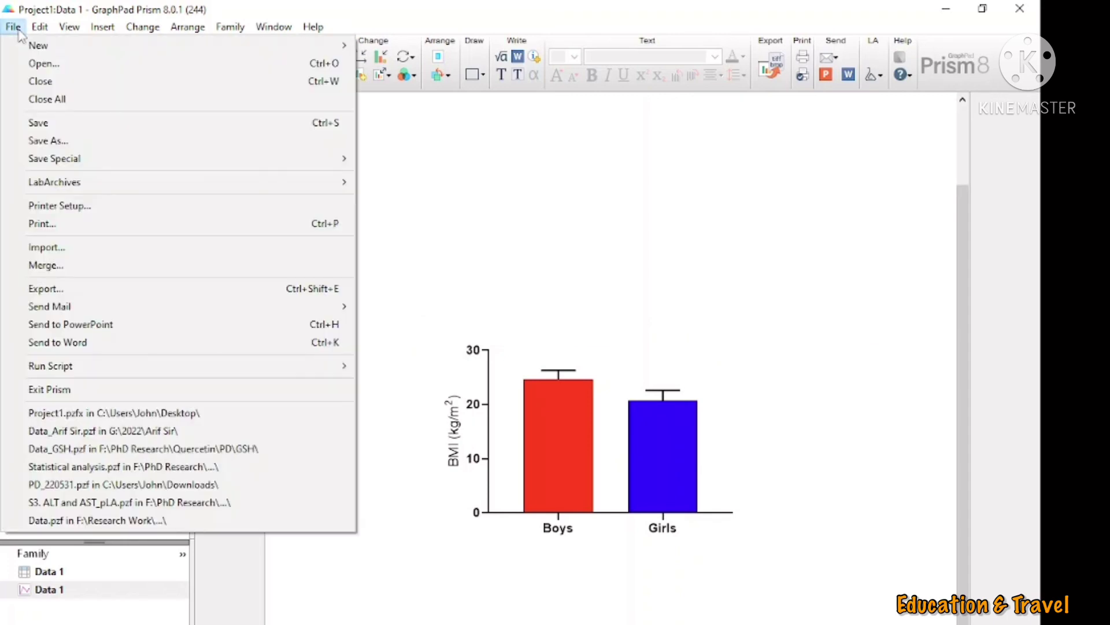
{"action": "left_click", "coordinate": [49, 289]}
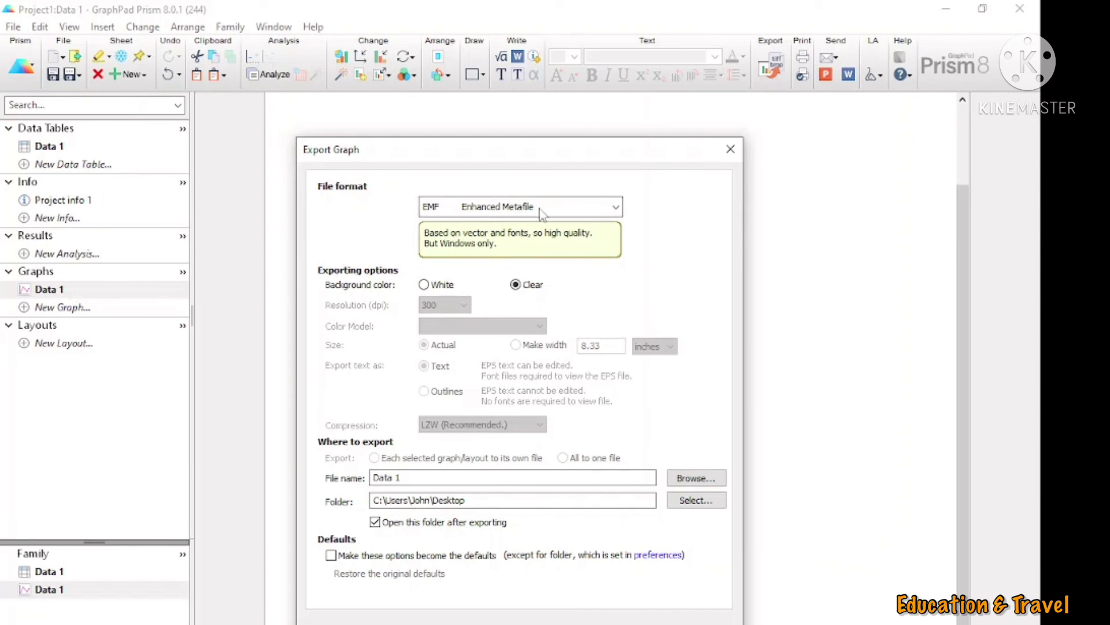
{"action": "left_click", "coordinate": [615, 208]}
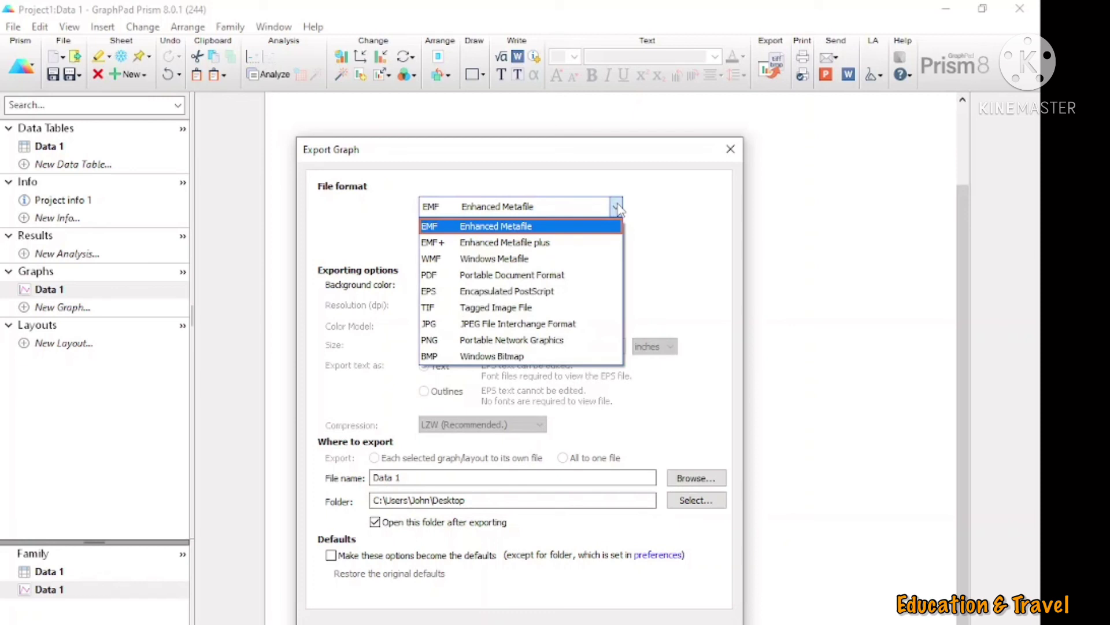
{"action": "left_click", "coordinate": [518, 308]}
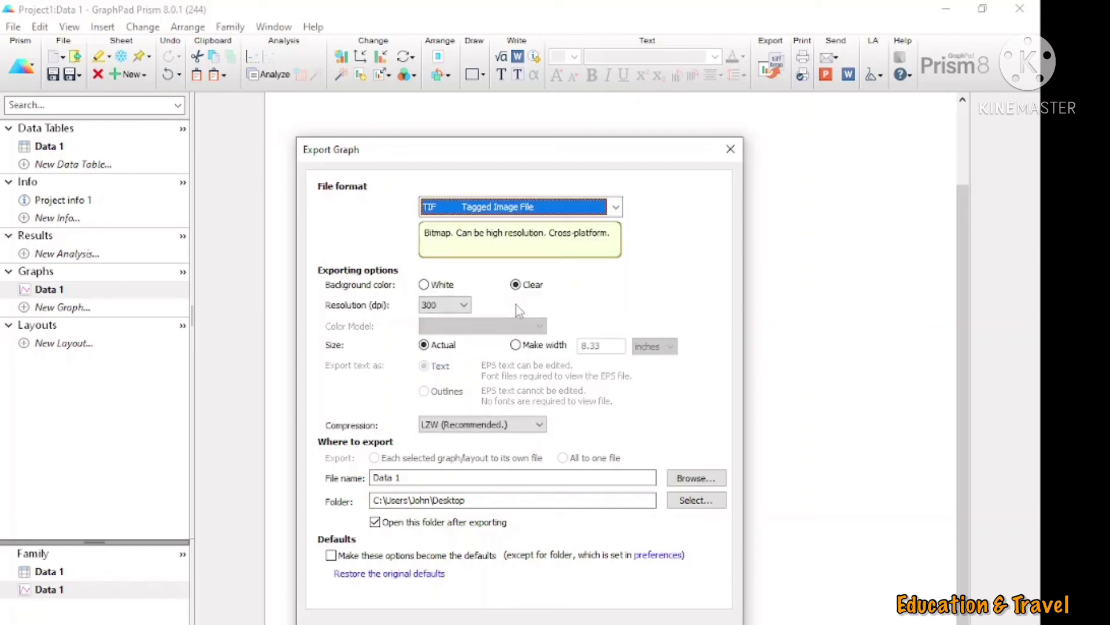
{"action": "left_click", "coordinate": [451, 286]}
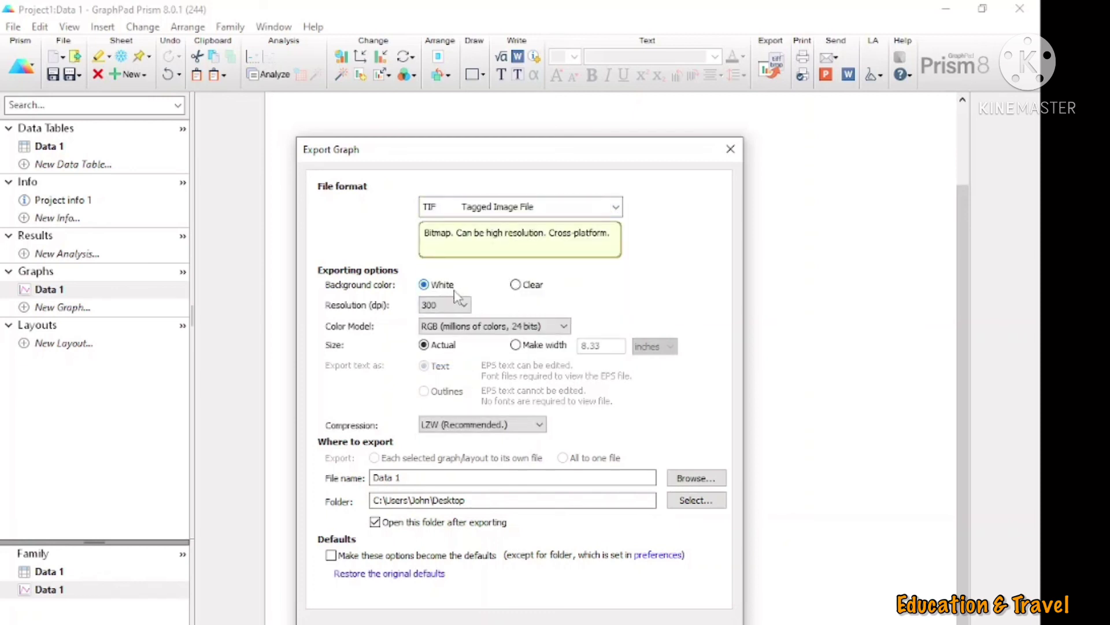
{"action": "left_click", "coordinate": [464, 305]}
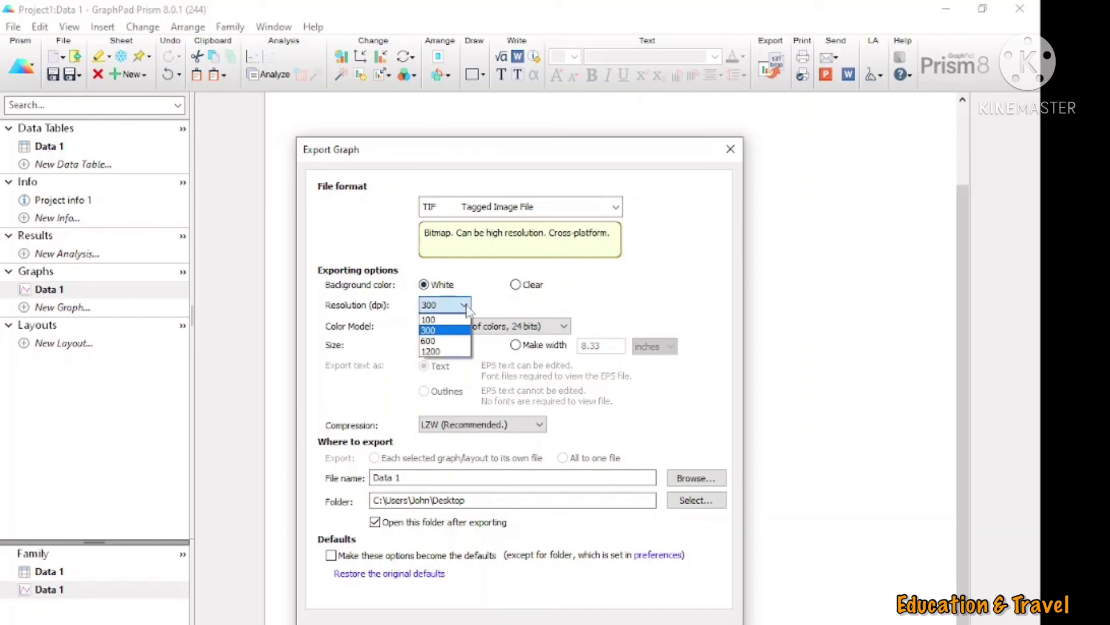
{"action": "left_click", "coordinate": [453, 341]}
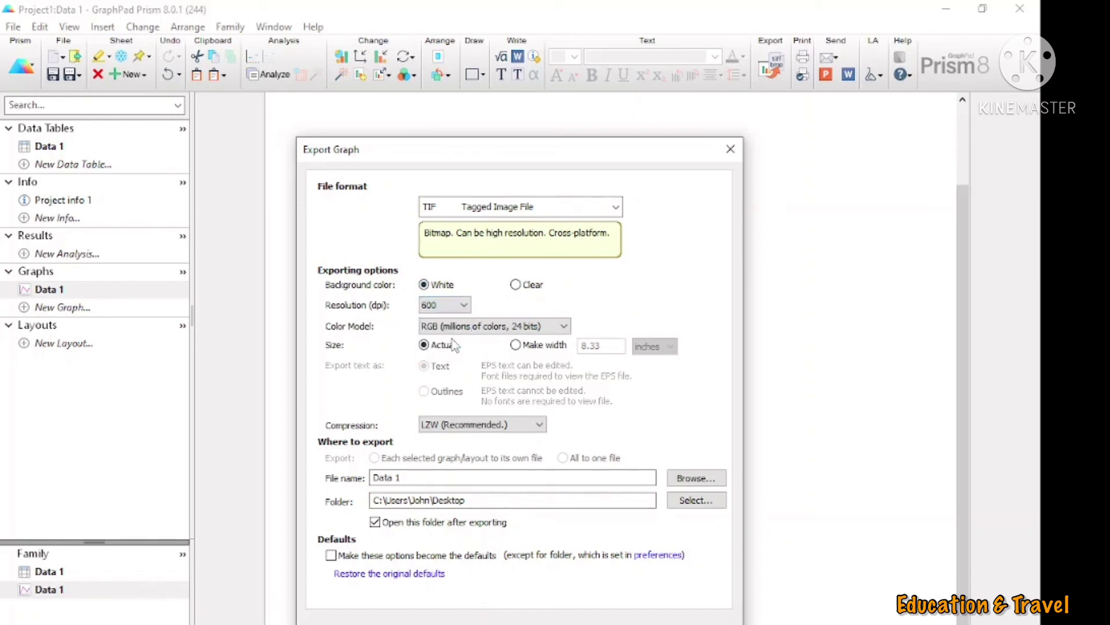